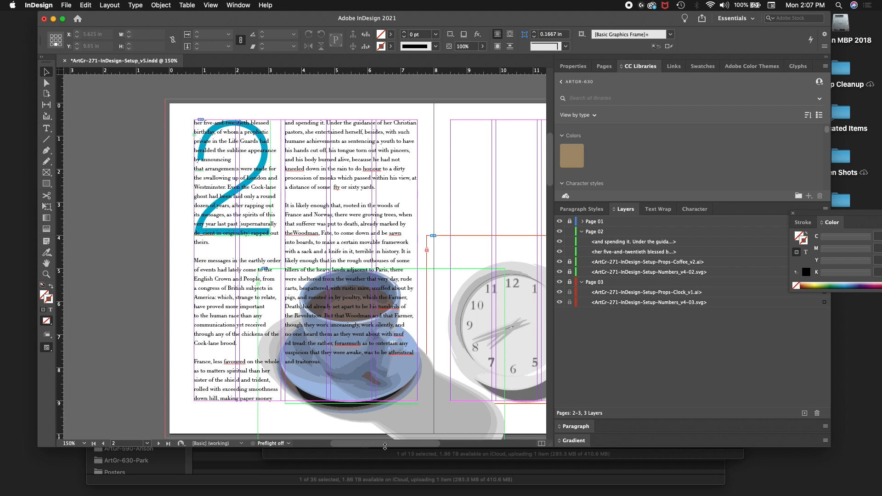
- Lock the two body text frames on the Page 02 layer
drag(383, 444, 405, 443)
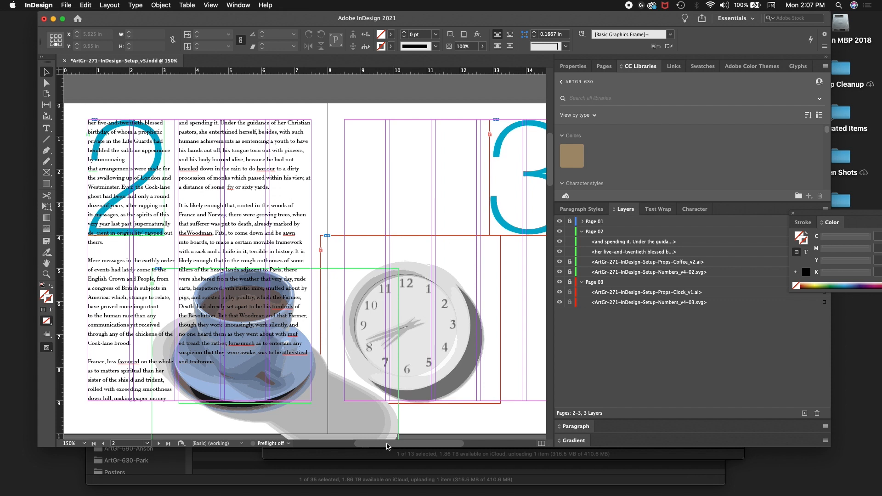
drag(387, 443, 375, 444)
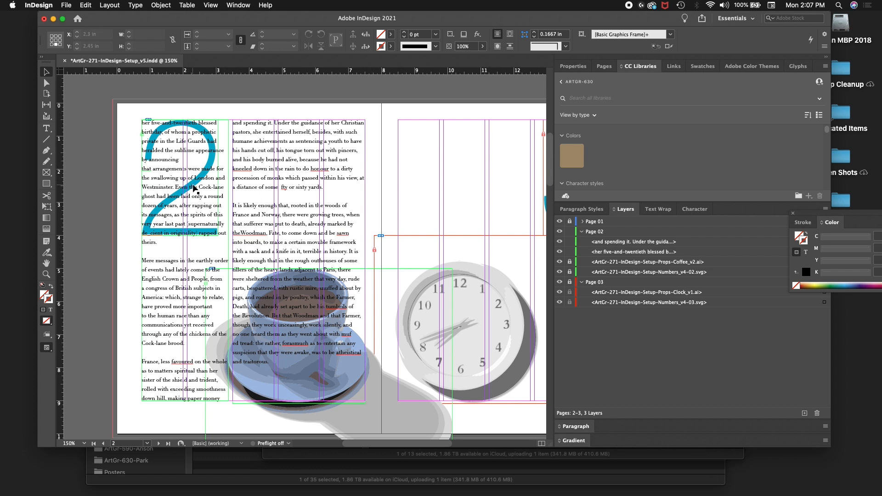
click(570, 261)
drag(571, 242, 570, 252)
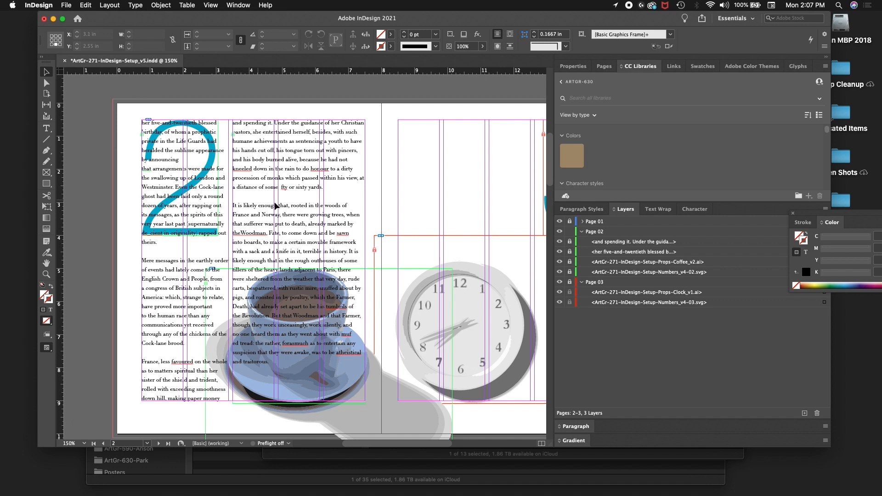
- Switch to Finder and open ArtGr-271-InDesign-Setup-Numbers_v4-02.svg from the ai folder with Adobe Illustrator 2021
key(super+Tab)
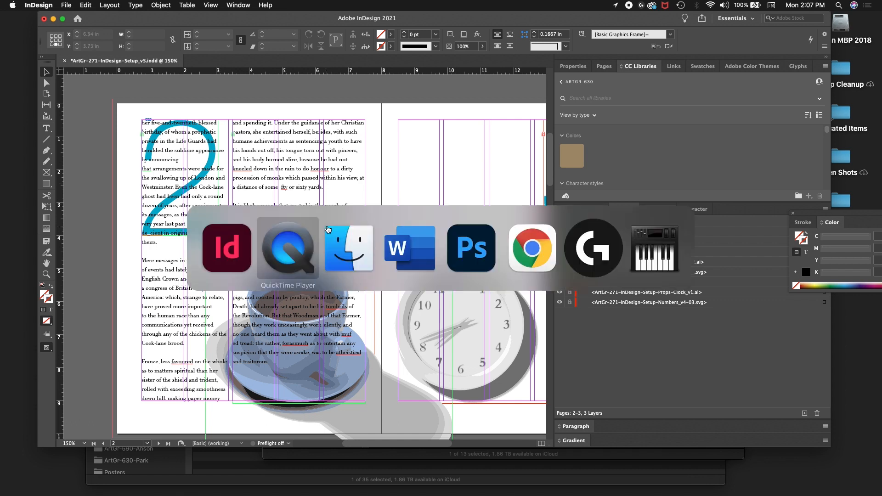
key(super+Tab)
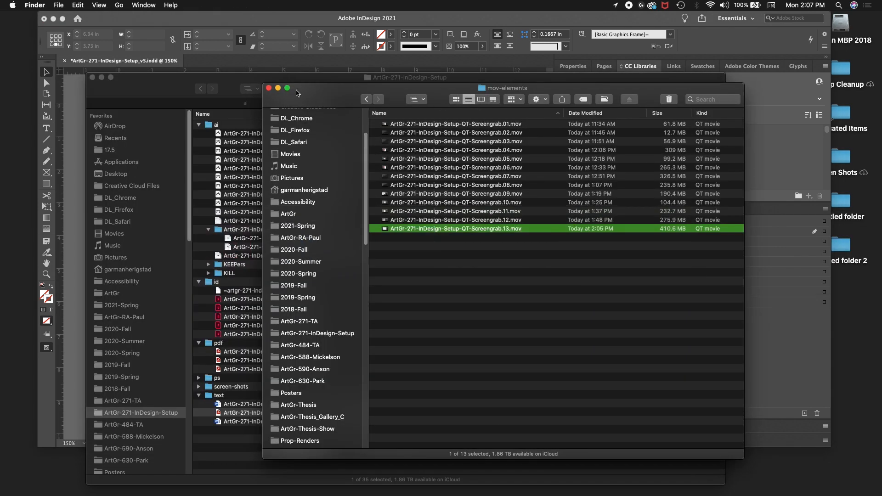
click(261, 82)
click(282, 142)
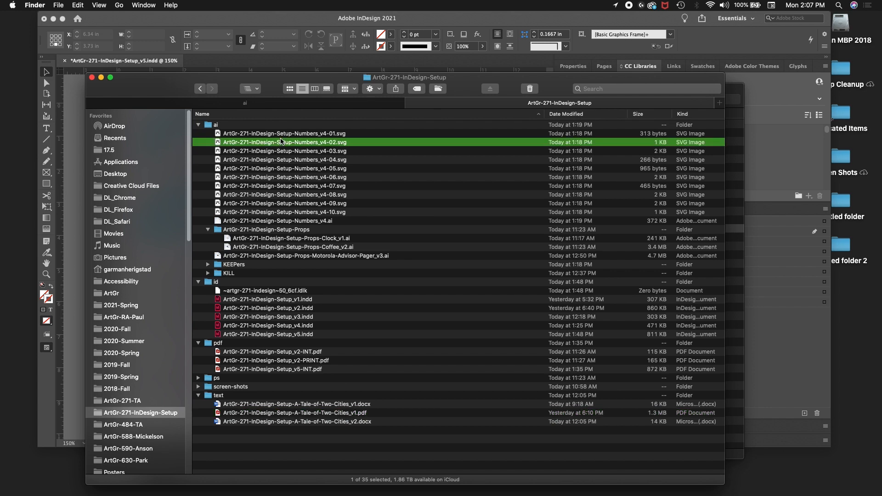
key(space)
key(space)
right_click(282, 142)
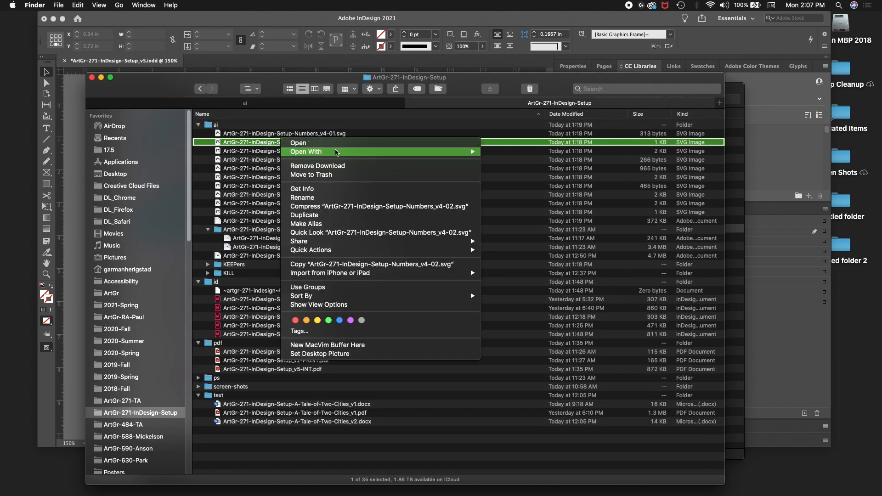
mouse_move(333, 153)
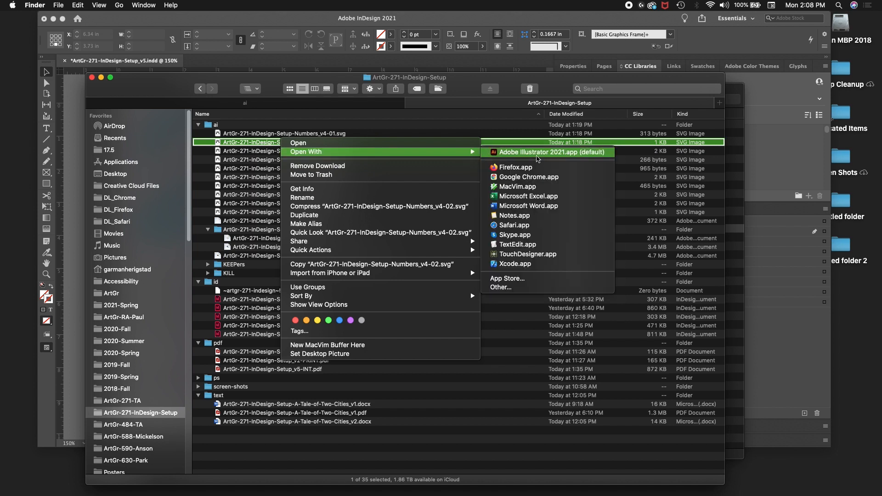
click(531, 153)
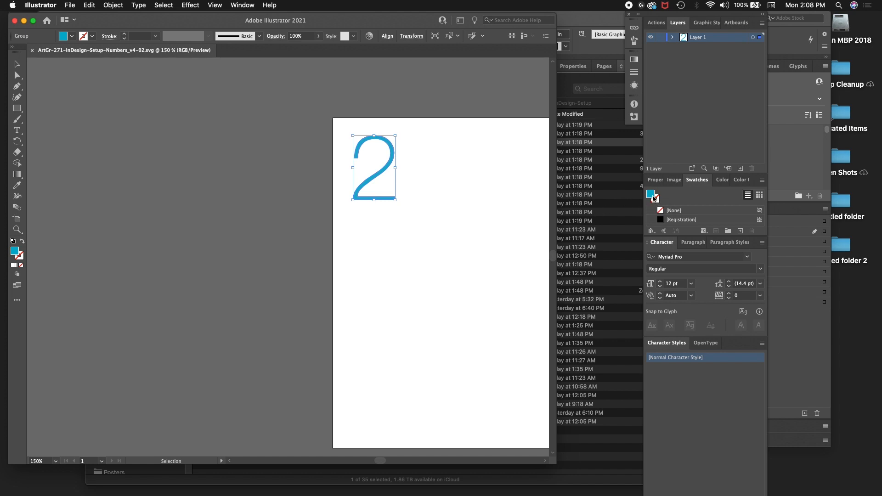
- Change the numeral 2's fill color to a bright green
double_click(651, 197)
drag(451, 251, 450, 284)
click(551, 202)
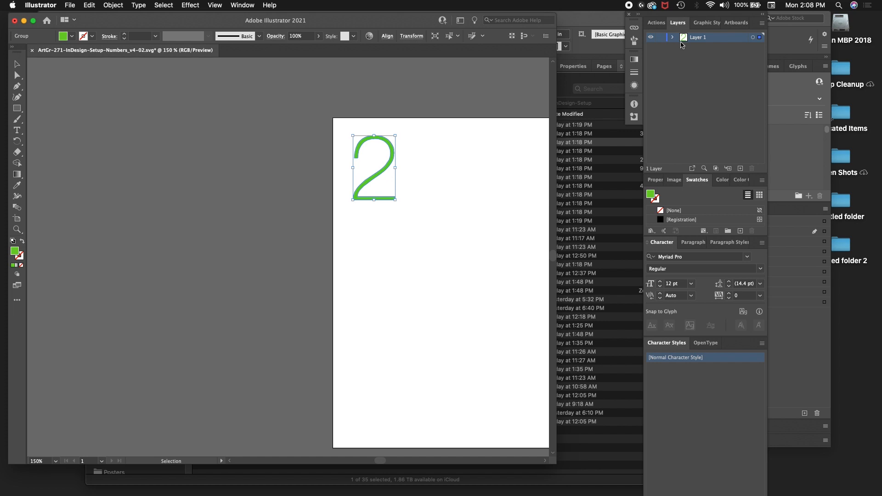
- Select the green numeral 2 within Layer 1 and copy it
click(673, 38)
click(726, 47)
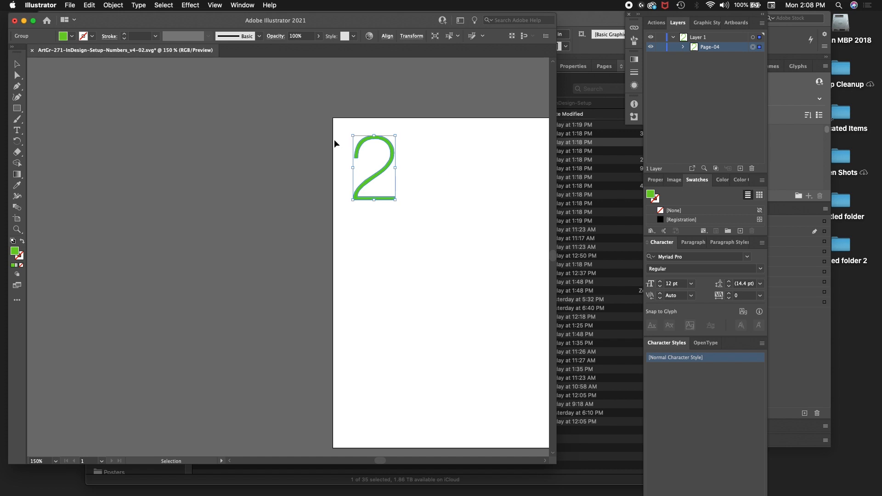
click(22, 76)
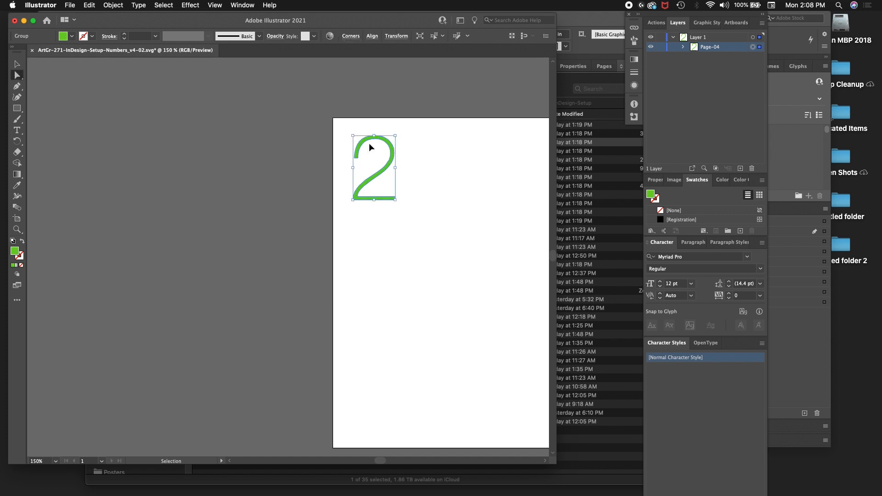
key(super)
- Switch to InDesign and paste the copied numeral onto the Page 02 layer
key(super+Tab)
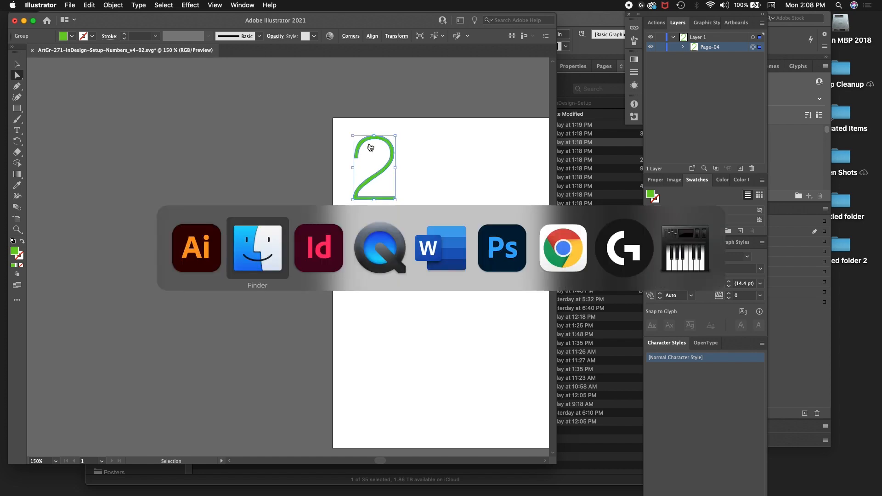
key(super+Tab)
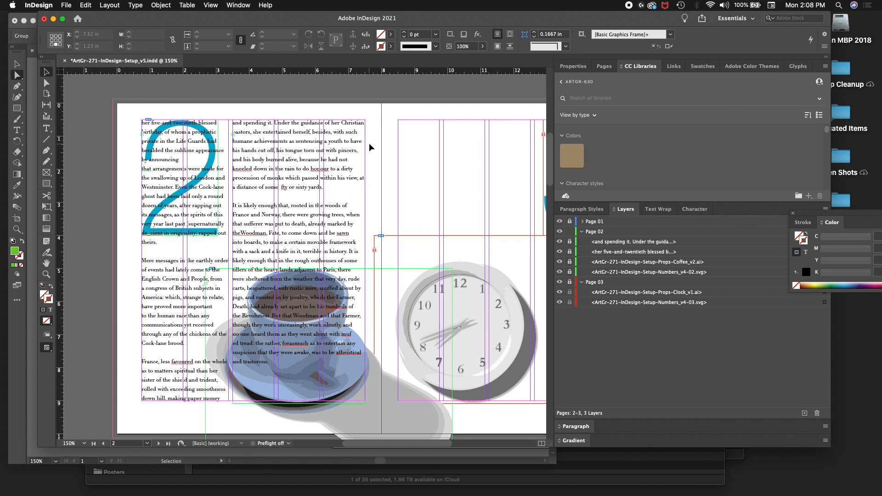
click(617, 235)
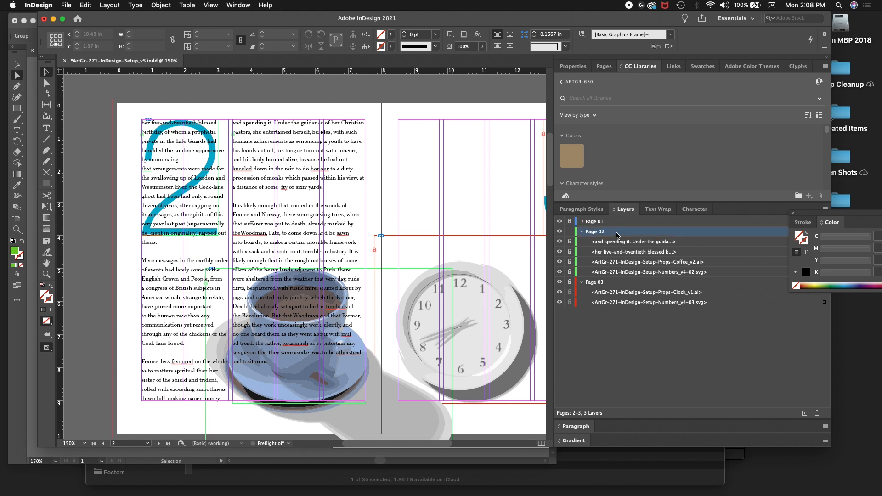
key(super+v)
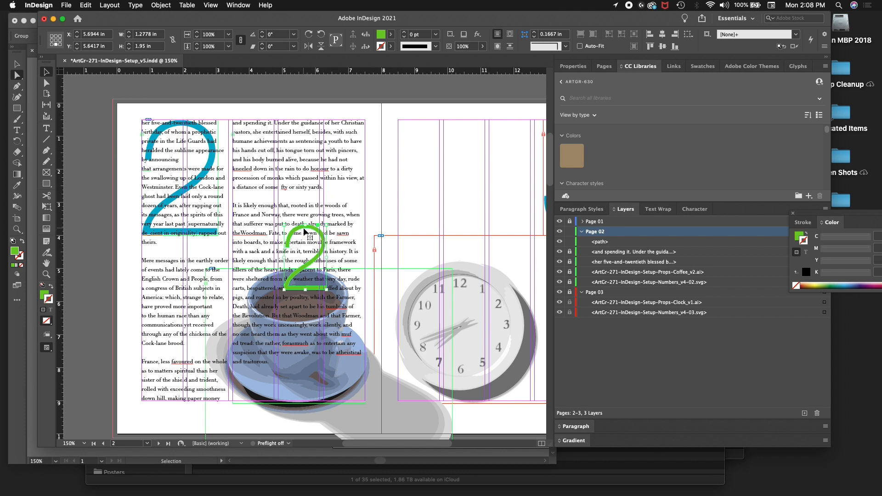
- Align the pasted green 2 with the blue 2's upper-left corner and scale it to about 2.32 by 3.53 in to cover it
drag(305, 229, 161, 158)
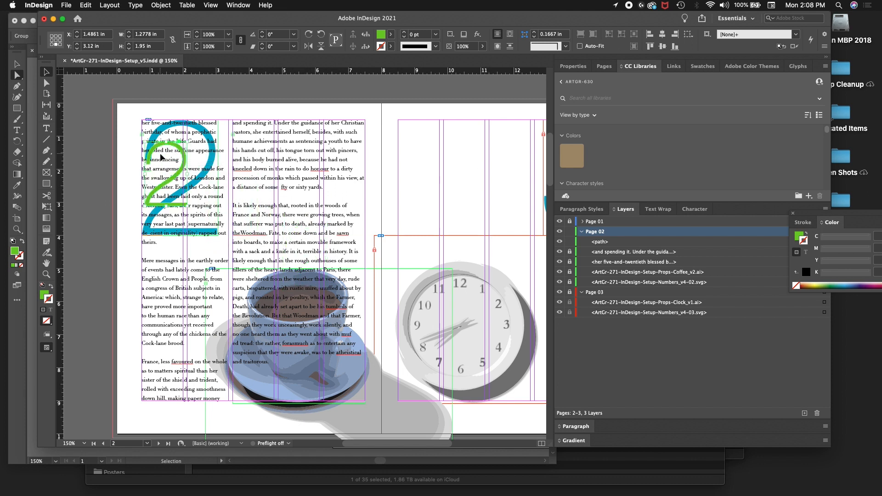
key(shift+Up)
key(shift+Up)
key(shift+Up)
key(shift+Up)
key(shift+Up)
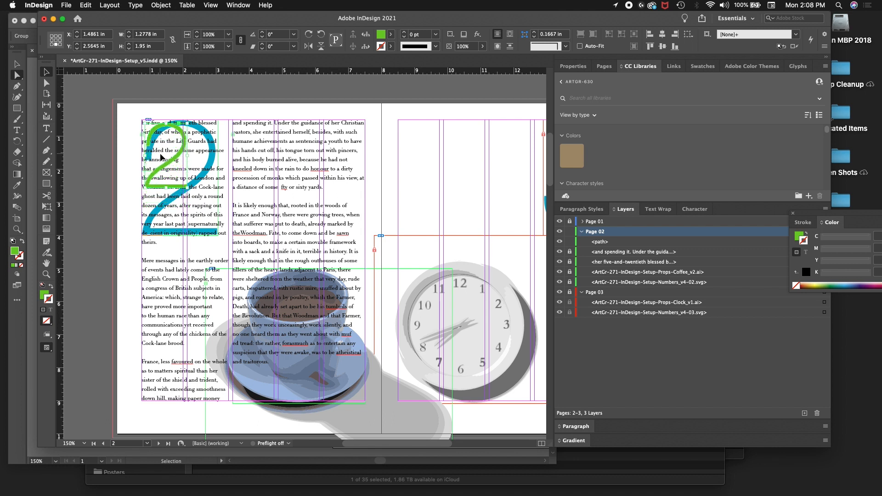
key(Left)
key(Left)
key(Left)
key(Left)
key(Left)
key(Left)
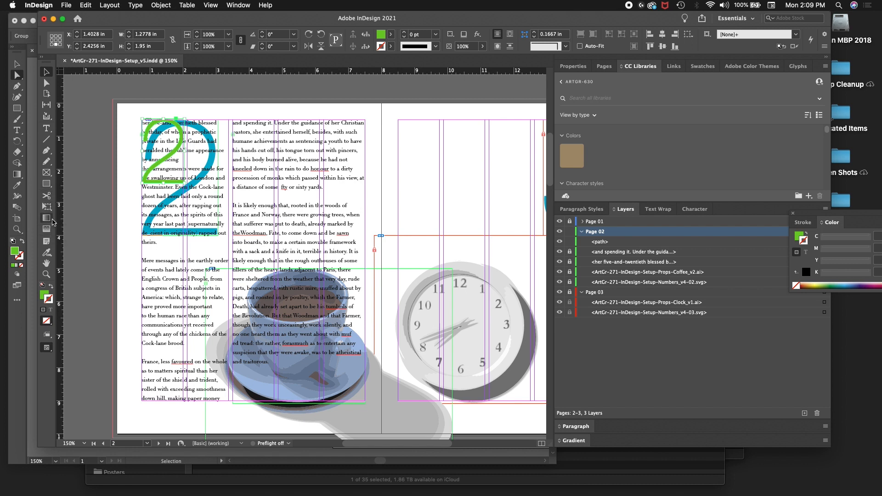
key(e)
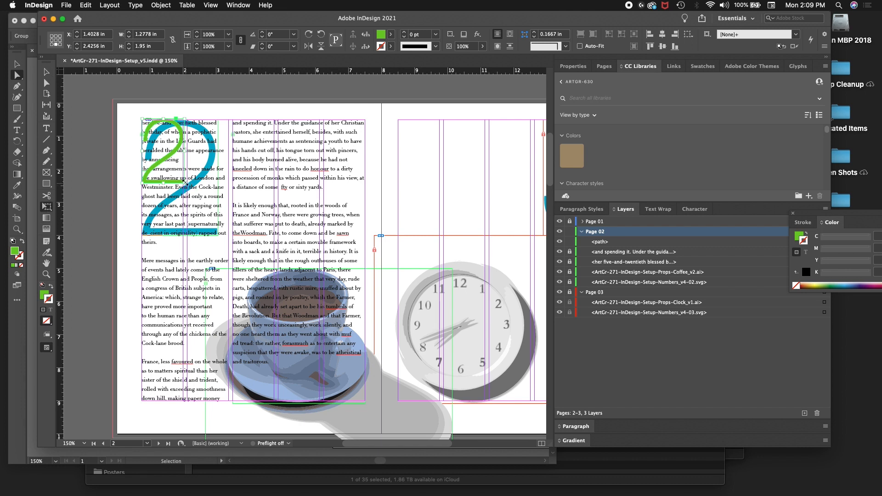
drag(186, 185, 219, 236)
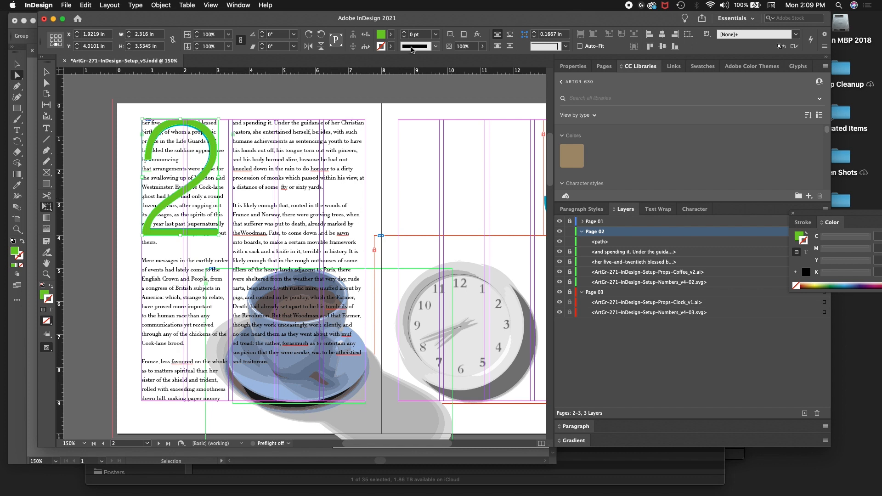
- Set the green 2's fill to None and deselect it
click(391, 34)
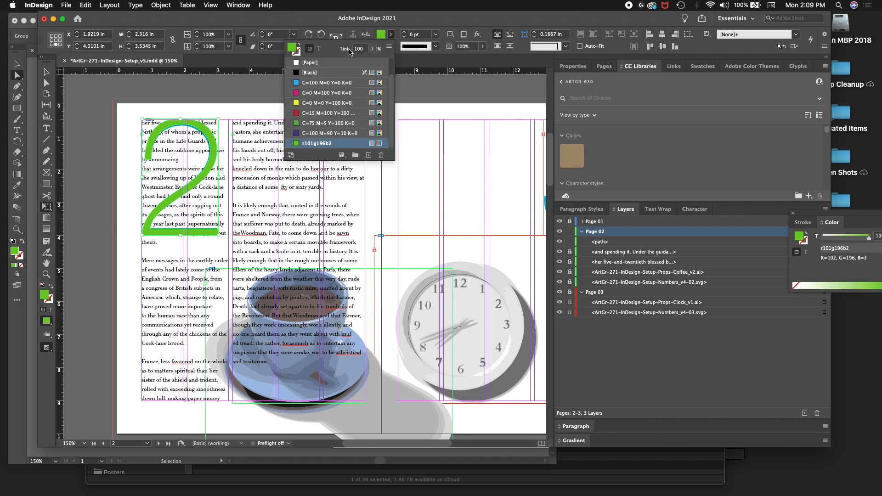
click(312, 65)
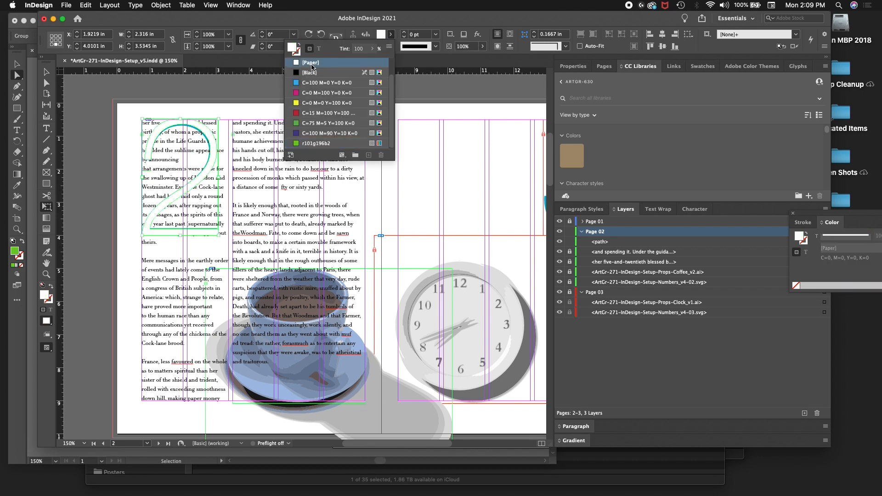
scroll(309, 67, up, 2)
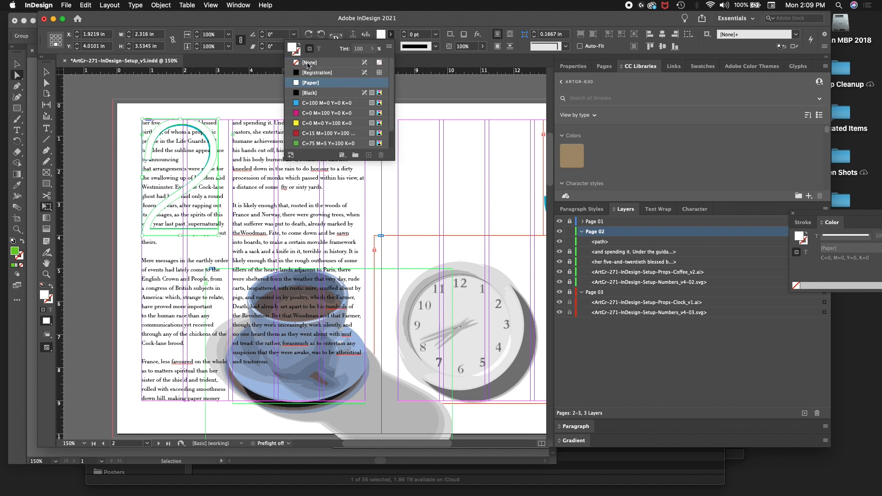
click(308, 63)
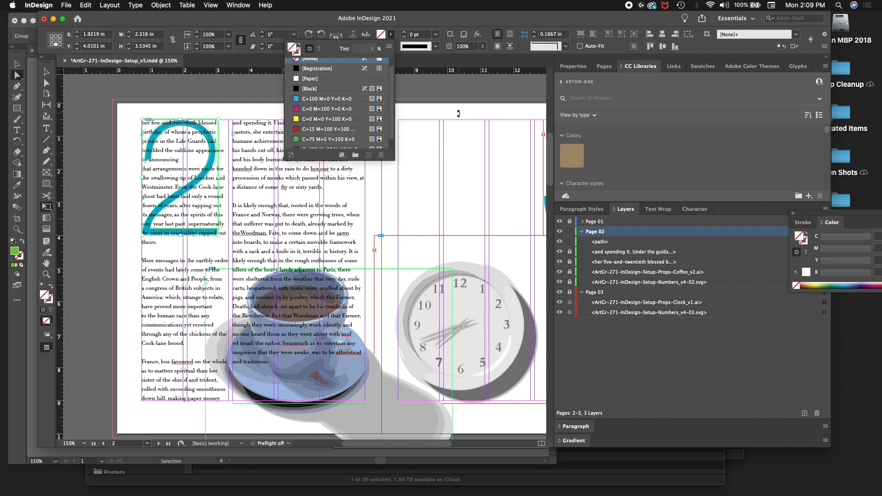
click(46, 72)
click(85, 102)
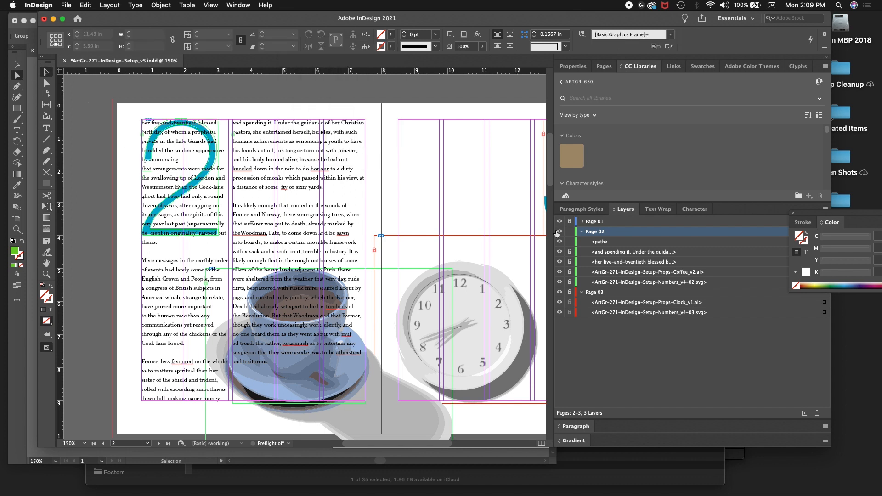
- Try to apply an object-shape text wrap to the path item on the Page 02 layer
click(675, 242)
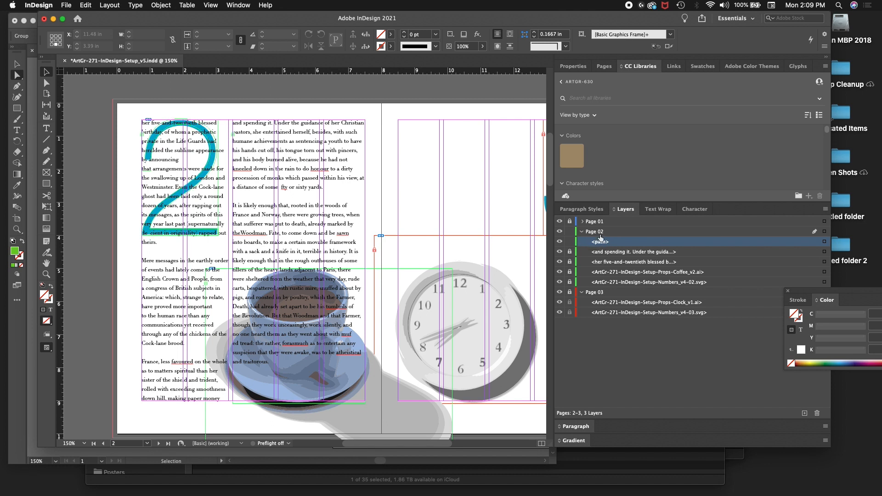
click(660, 209)
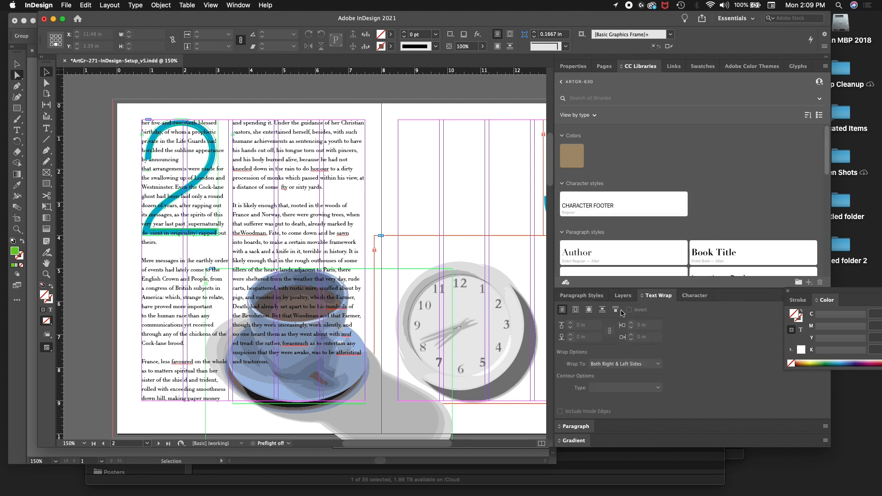
click(589, 311)
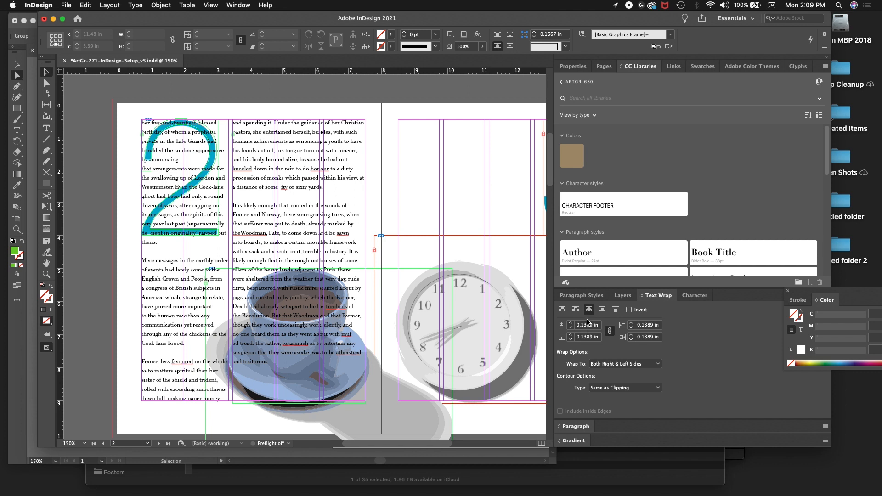
- Select the unfilled 2 path on the Page 02 layer and wrap the text around its object shape
click(624, 296)
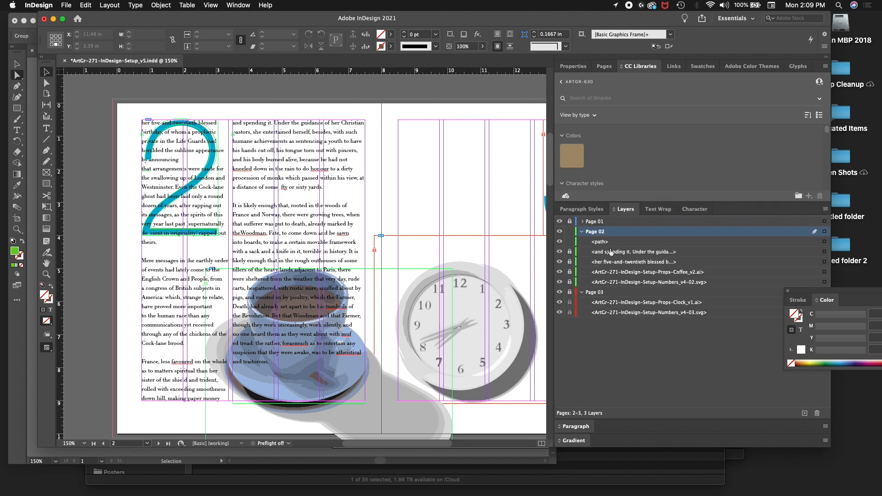
click(824, 242)
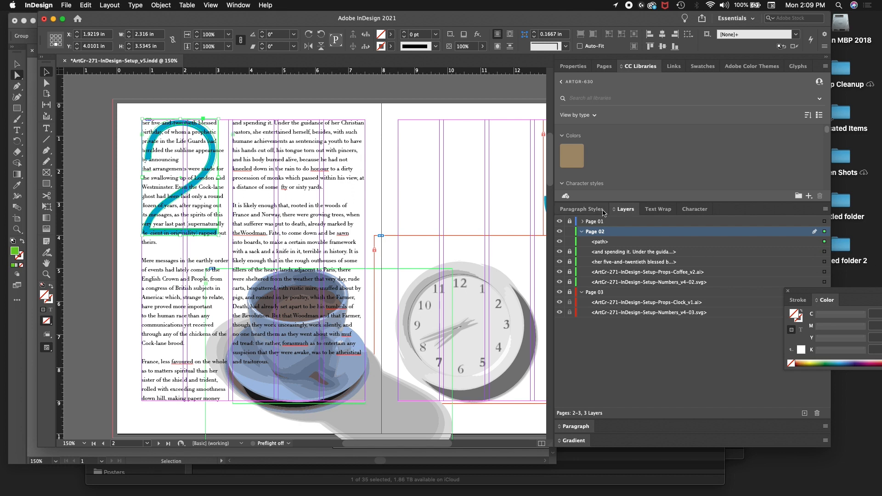
click(658, 209)
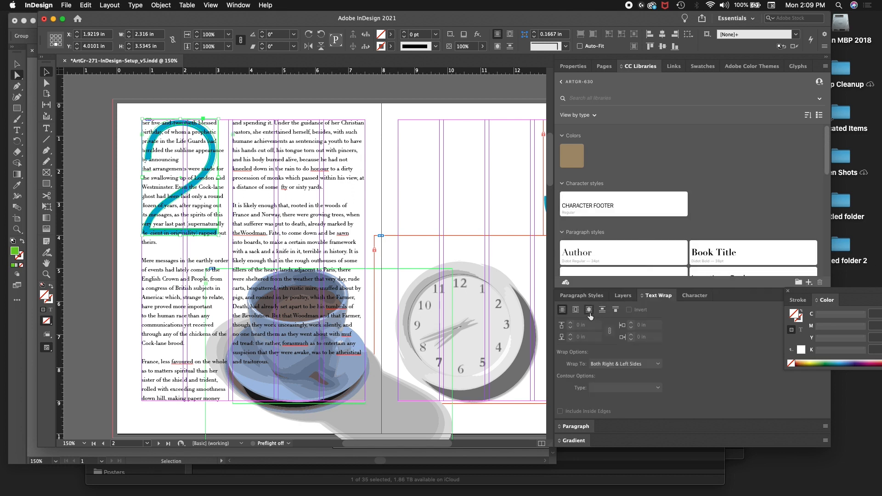
click(576, 309)
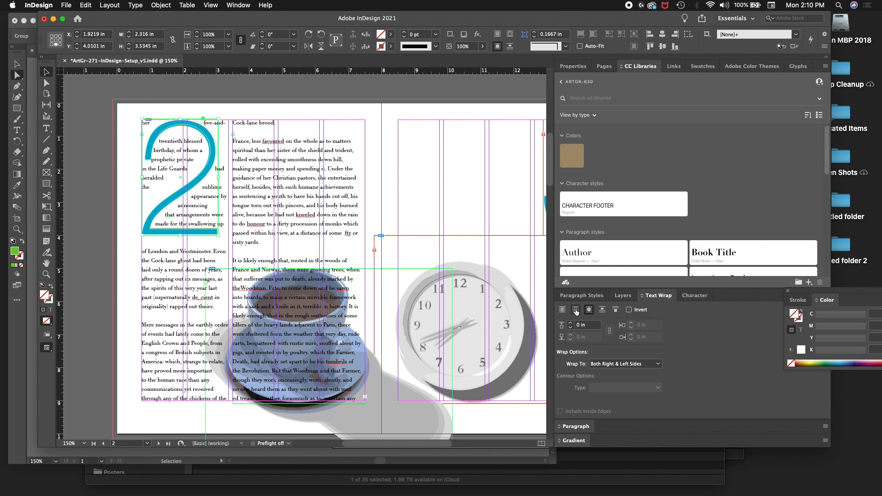
- Set the text wrap offset around the unfilled 2 to 0.125 in
click(594, 325)
key(Up)
key(Up)
key(Up)
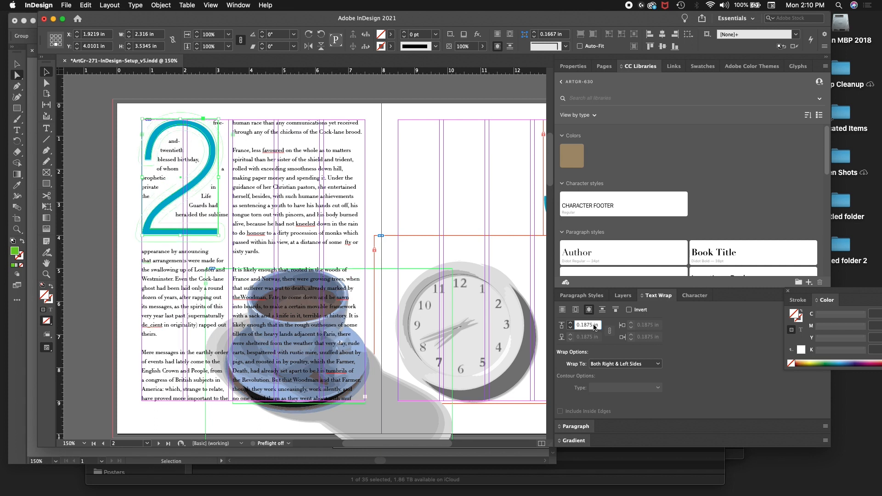
key(Down)
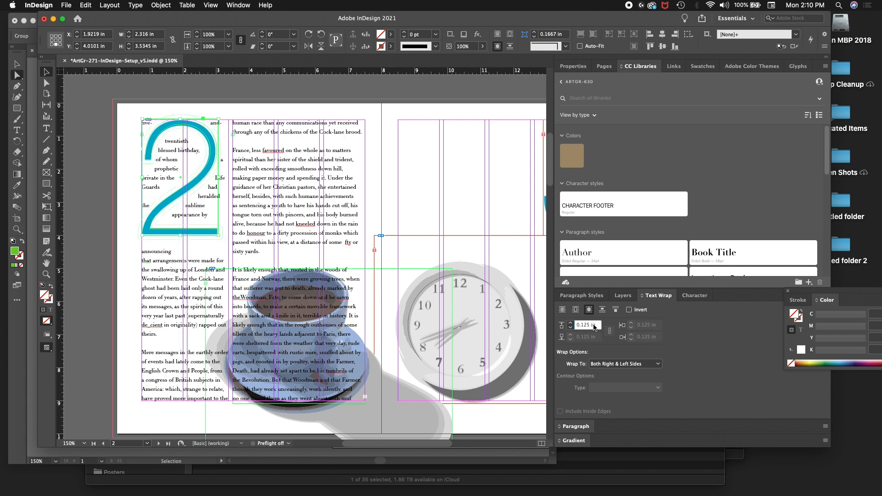
- Try a 0.0625 in offset and the jump-object and bounding-box wraps on the 2 path, returning to object shape at 0.125 in
key(Down)
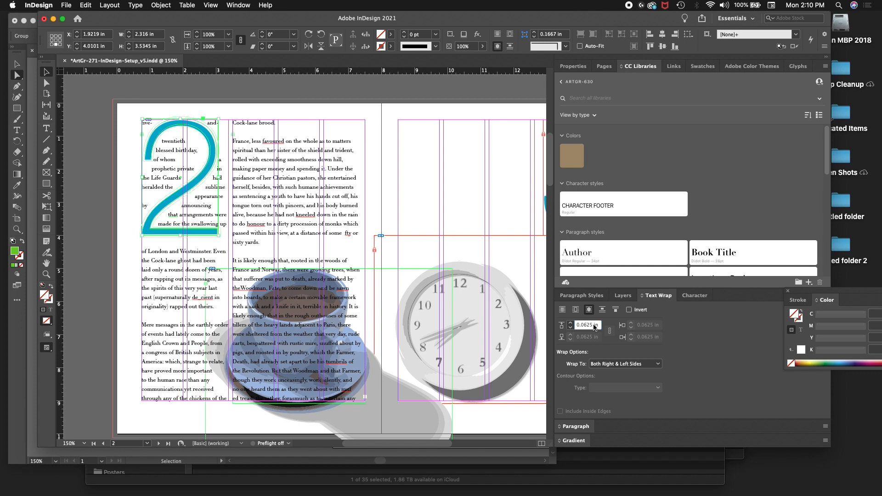
key(Up)
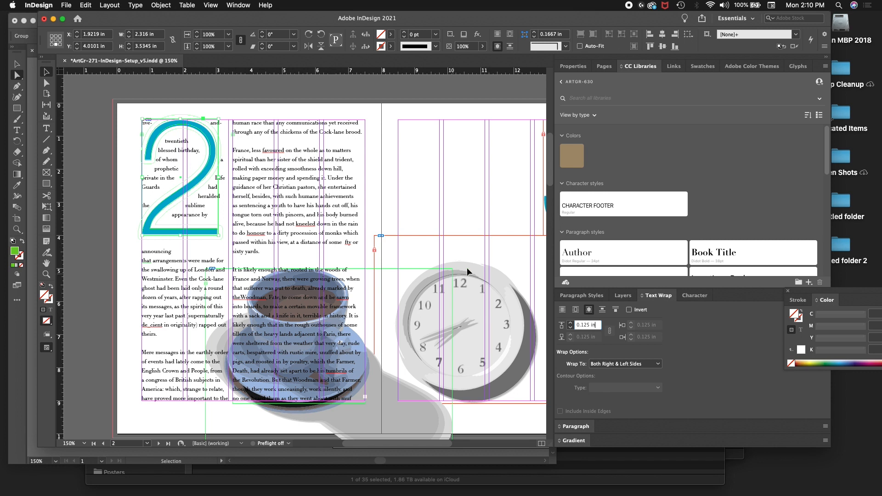
click(603, 311)
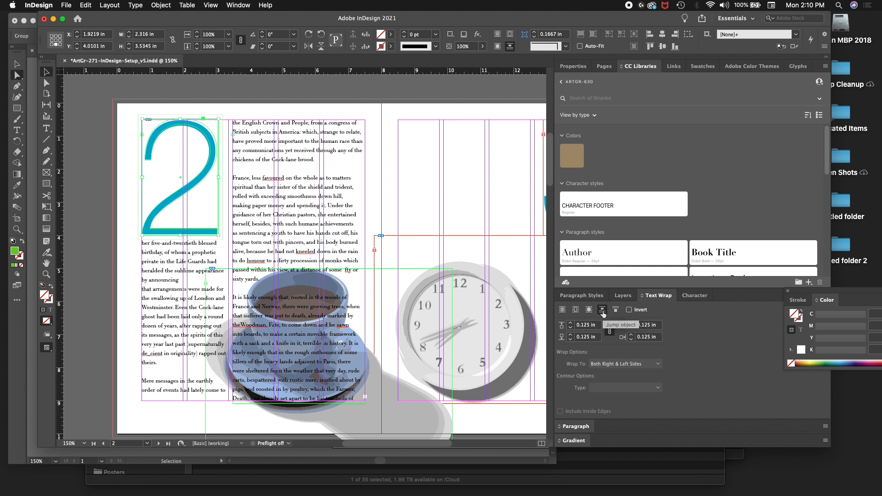
click(574, 310)
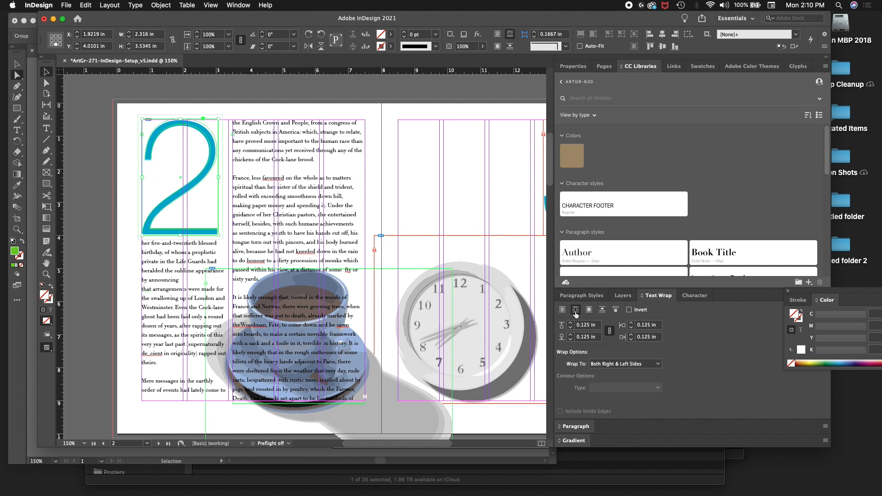
click(598, 325)
click(590, 311)
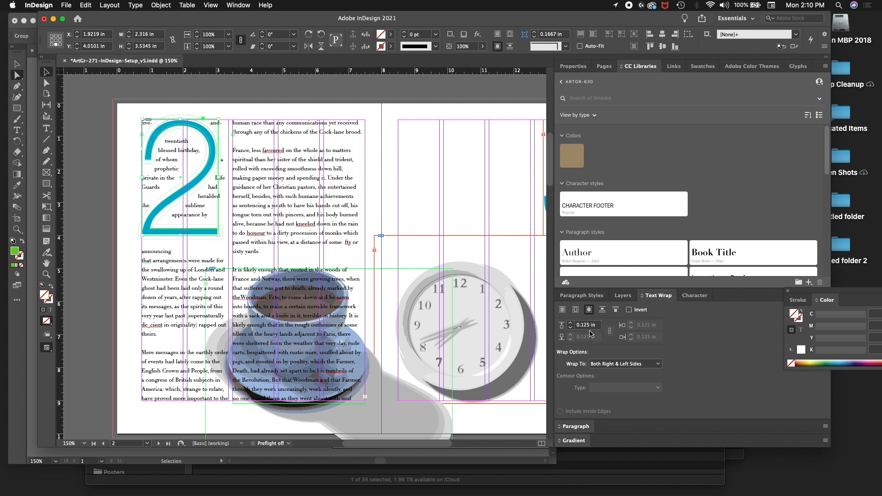
- Show the document's layers, quit Illustrator without saving its SVG changes, and return to InDesign
click(623, 295)
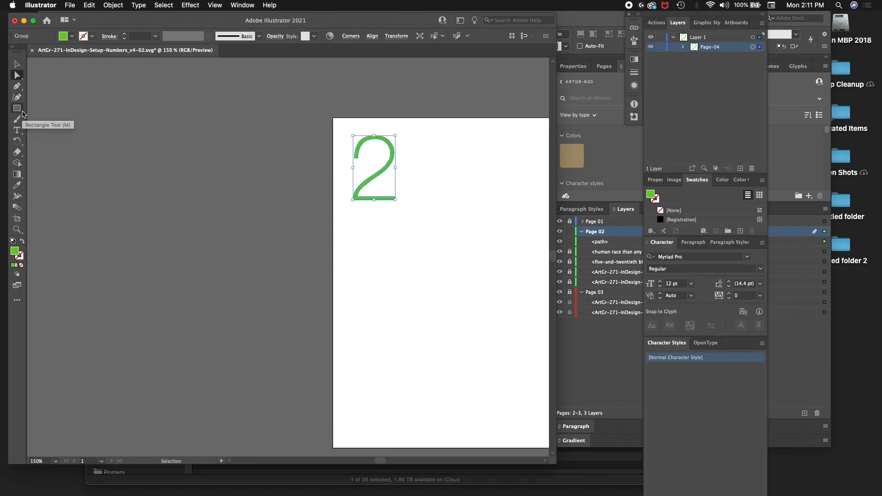
key(super+q)
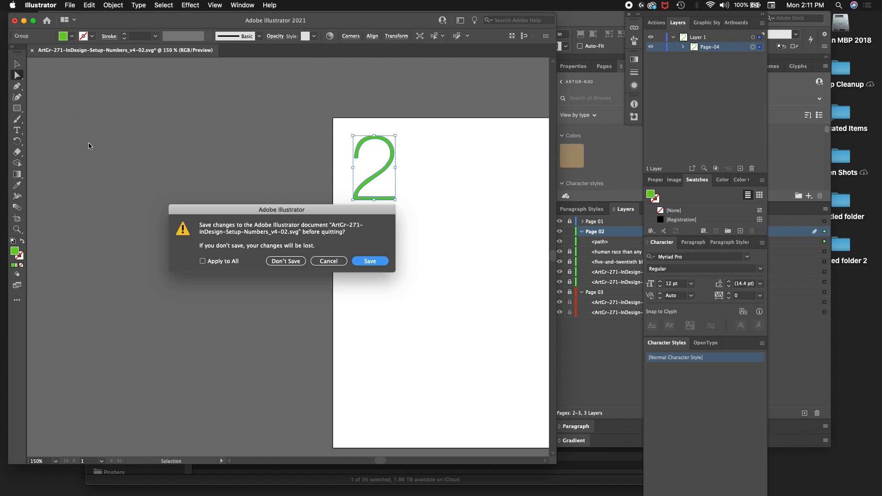
click(286, 261)
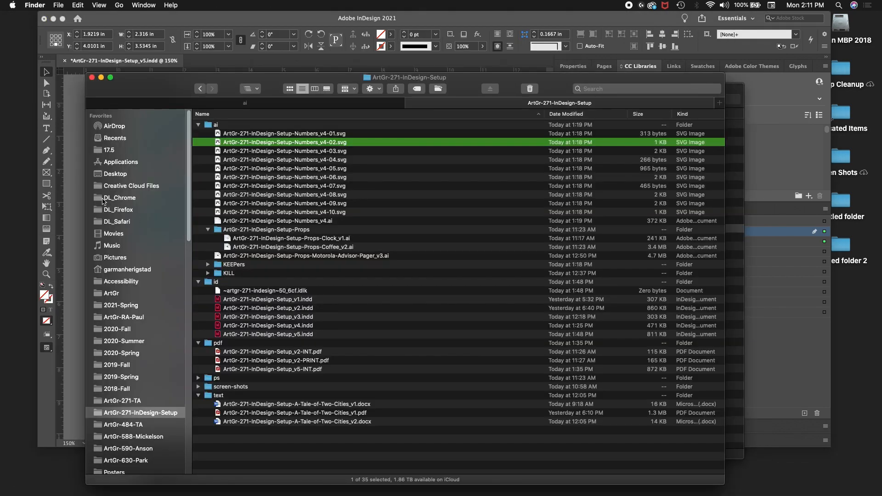
click(157, 21)
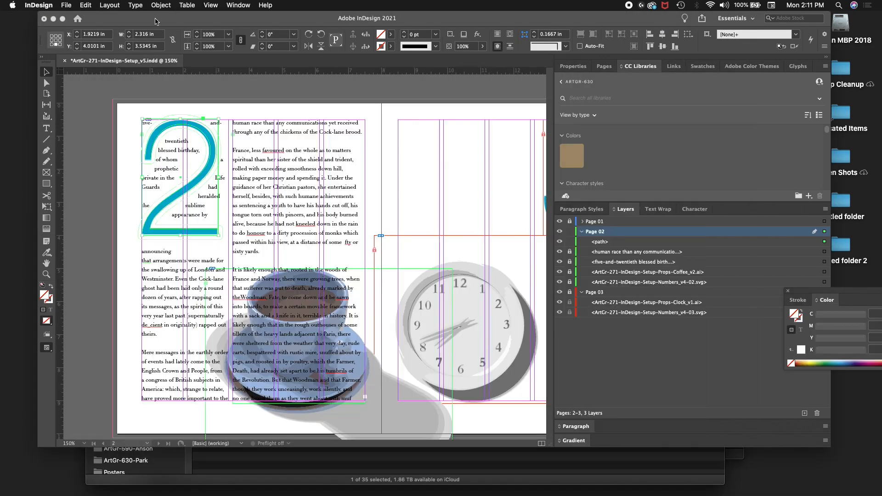
- Draw an ellipse about 2 by 1.75 in over the upper curve of the 2 and nudge it up and outward
click(48, 185)
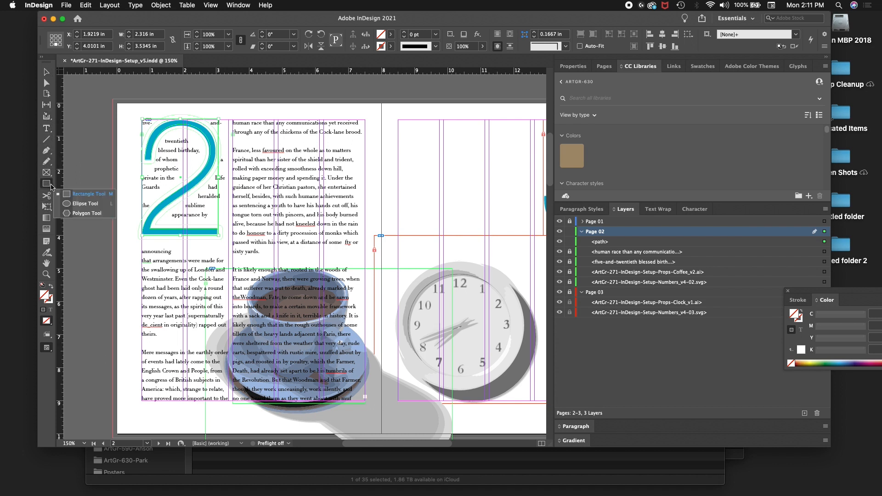
click(88, 204)
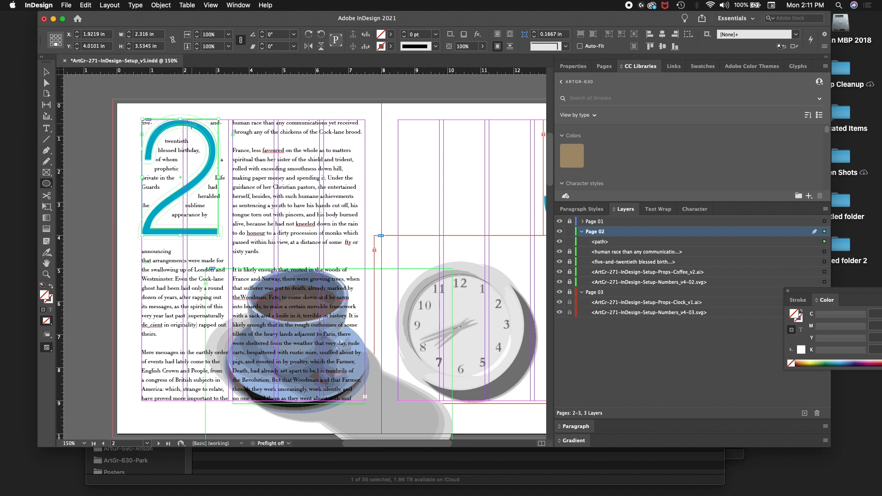
drag(142, 120, 210, 180)
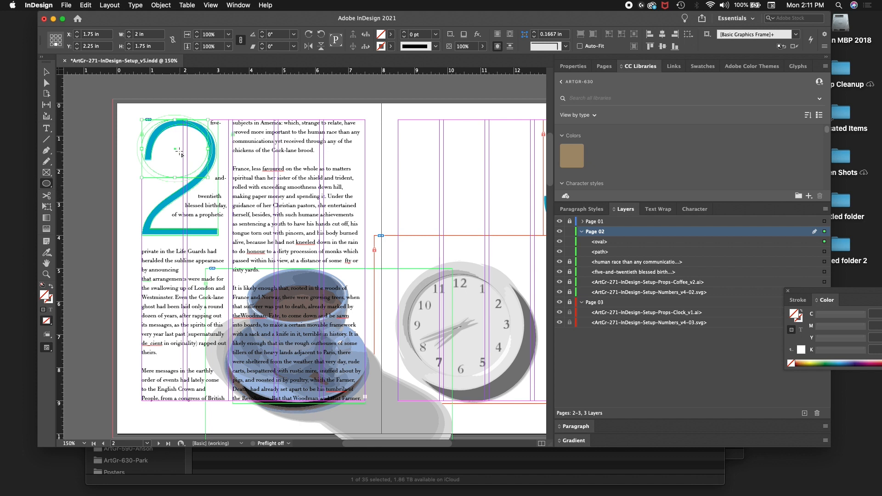
key(shift+Left)
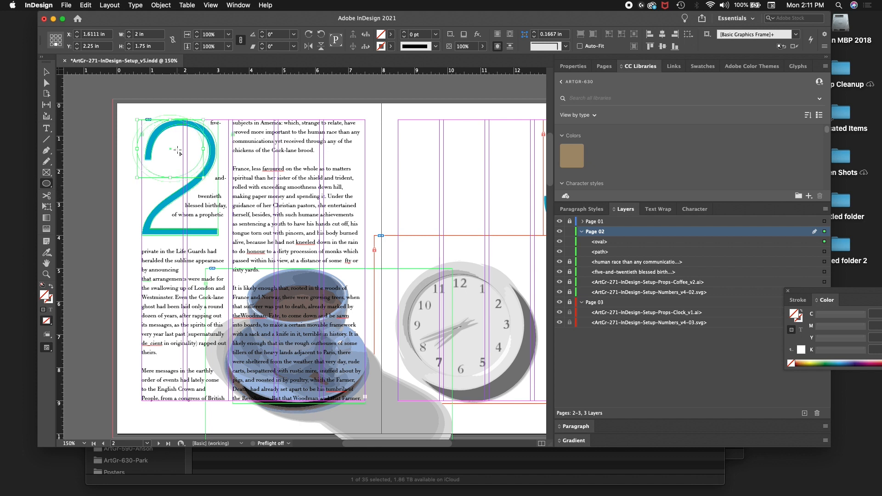
key(shift+Left)
key(shift+Up)
key(shift+Up)
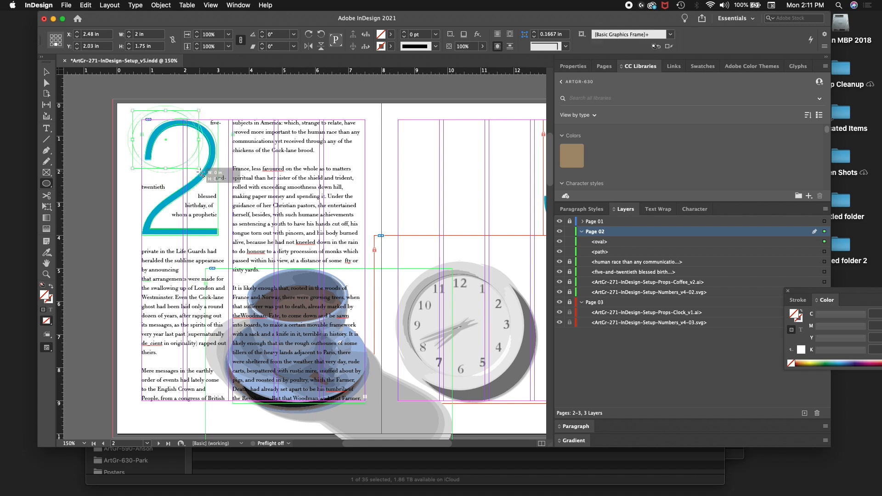
- Enlarge the ellipse to about 2.32 by 2.47 in and nudge it over the upper curve of the 2
scroll(201, 171, left, 2)
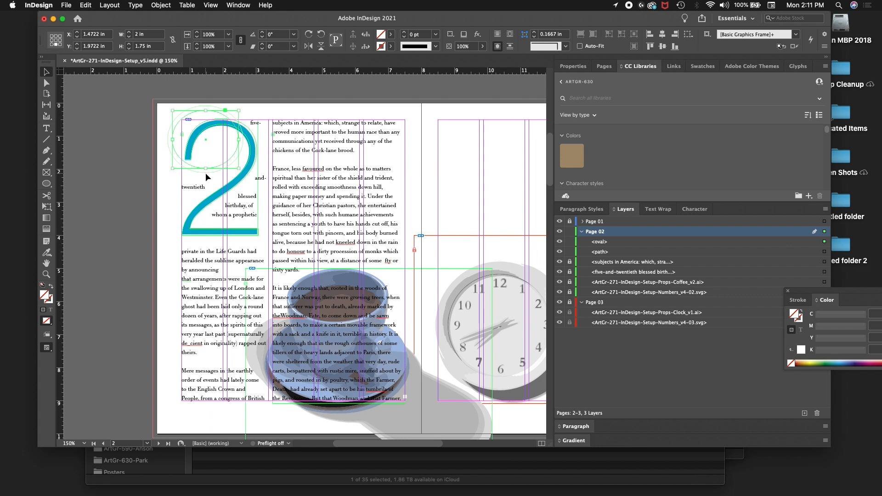
drag(205, 168, 206, 191)
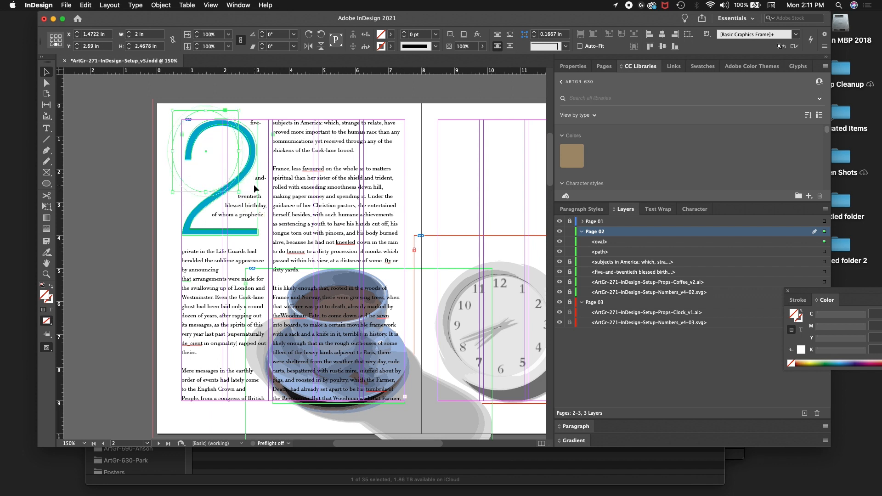
click(247, 151)
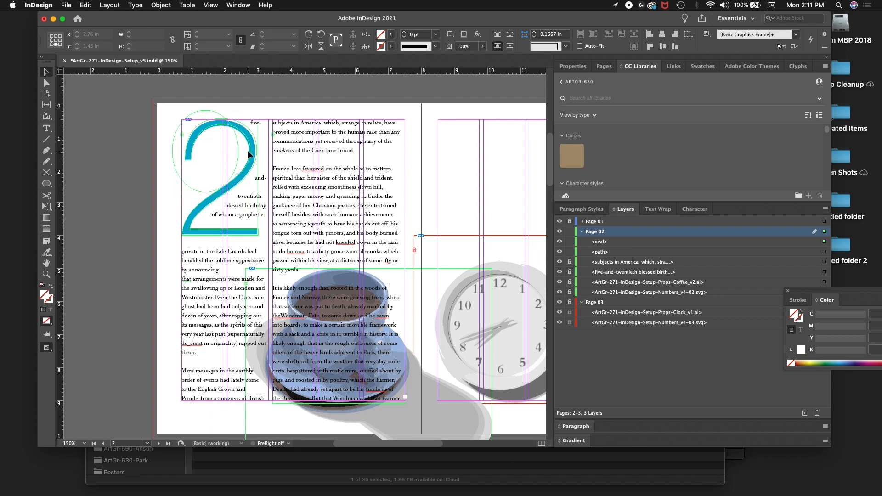
click(240, 151)
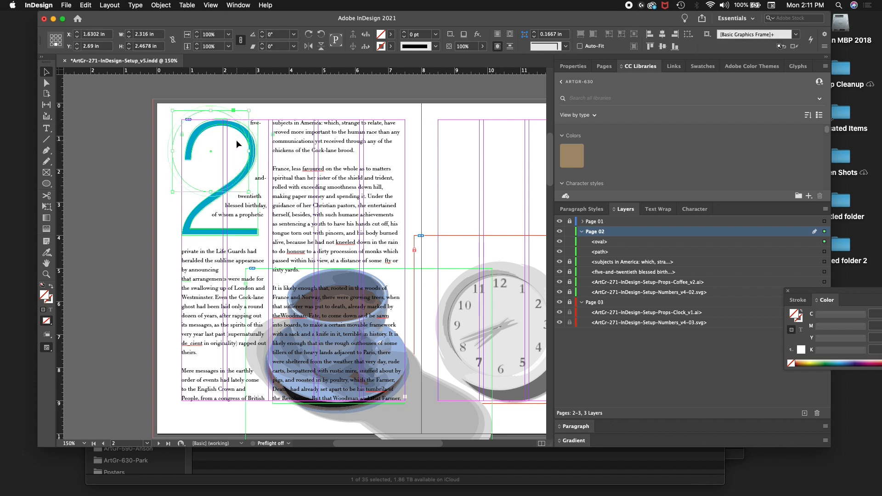
key(shift+Up)
key(shift+Right)
key(shift+Right)
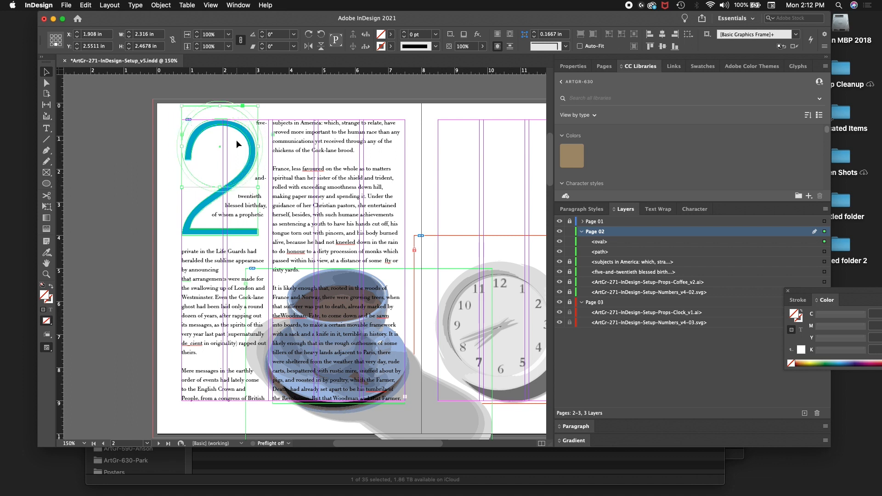
key(shift+Left)
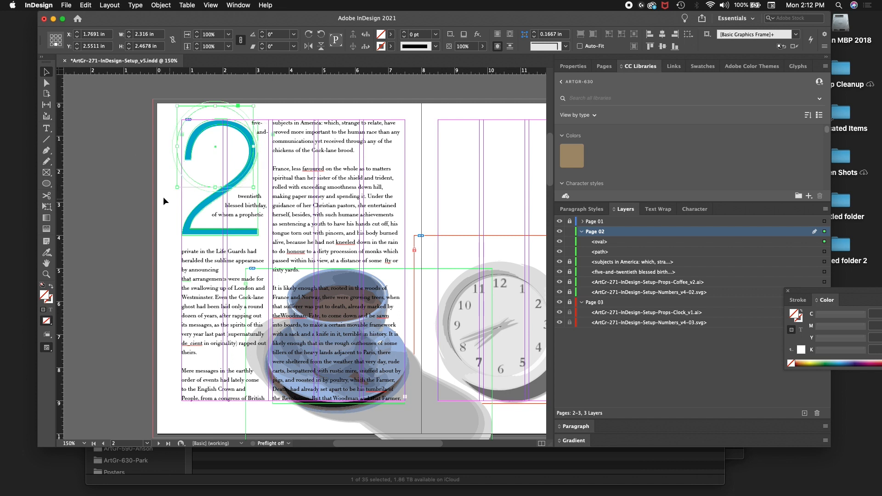
- Draw a rectangle across the upper part of the 2 and stretch it to about 2.86 by 1.9 in
click(47, 175)
click(48, 186)
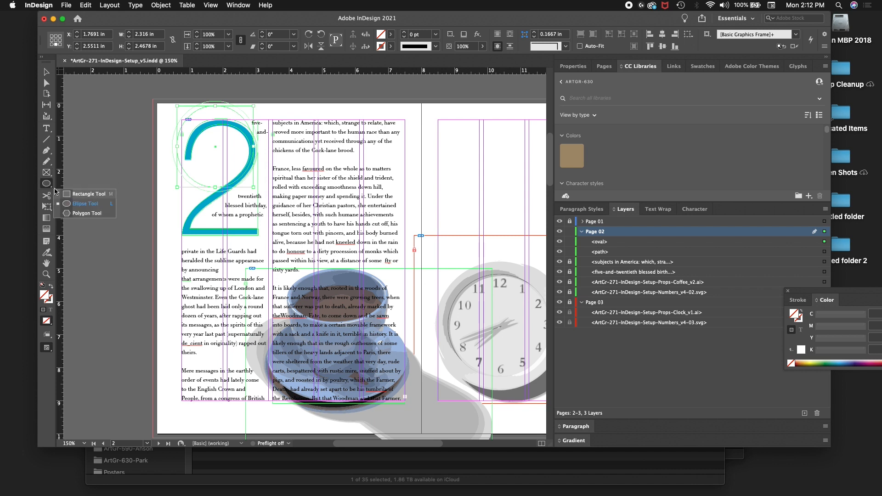
click(85, 194)
mouse_move(170, 115)
mouse_down()
mouse_move(309, 154)
mouse_move(266, 145)
mouse_up()
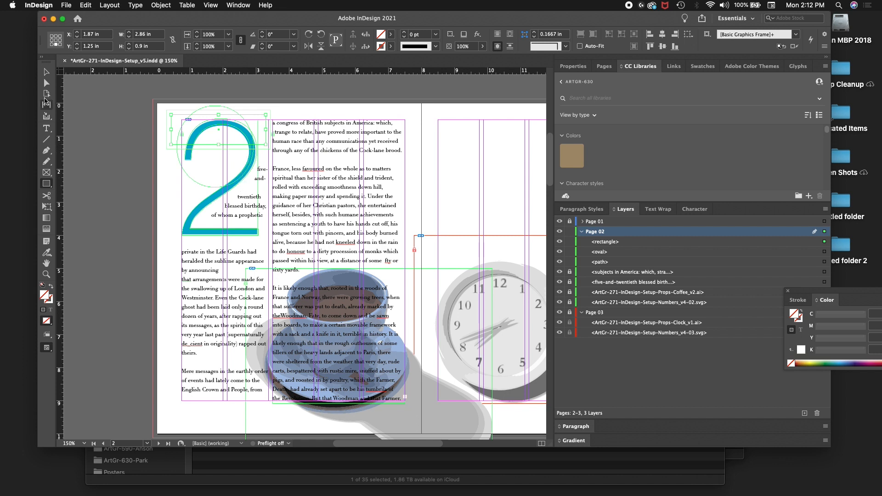
click(46, 72)
drag(220, 145, 220, 177)
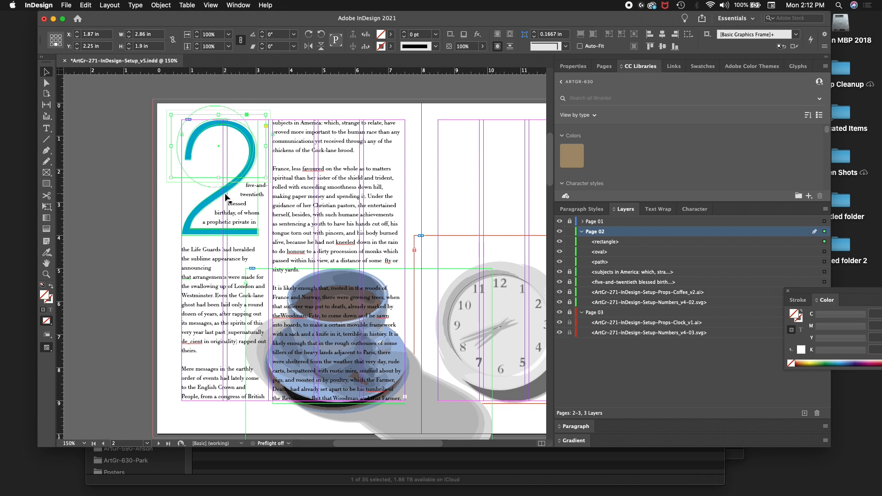
- Highlight the rectangle, oval and path items on the Page 02 layer and set the rectangle's text wrap offset to 0.1875 in
click(625, 242)
shift+click(622, 262)
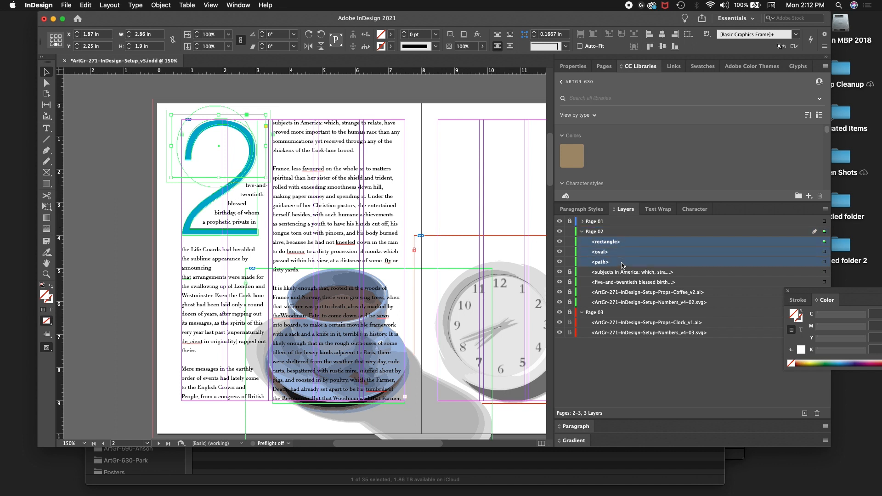
click(658, 210)
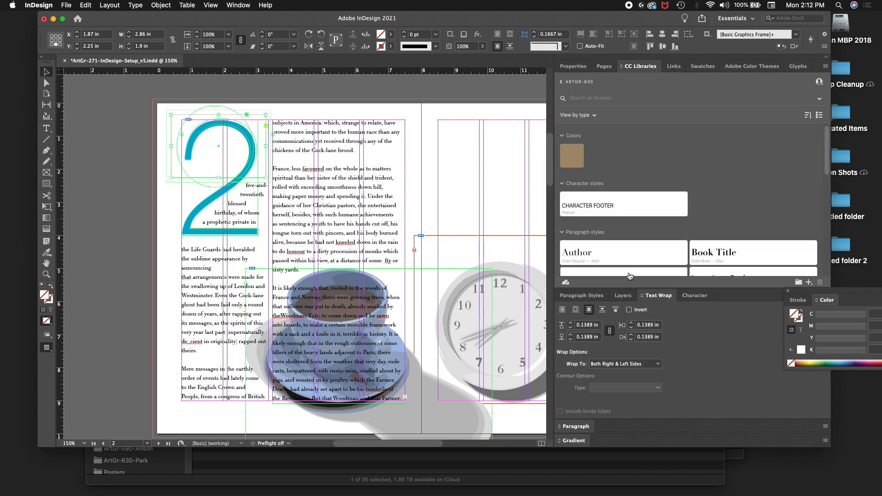
click(596, 326)
text(0.1875)
key(Return)
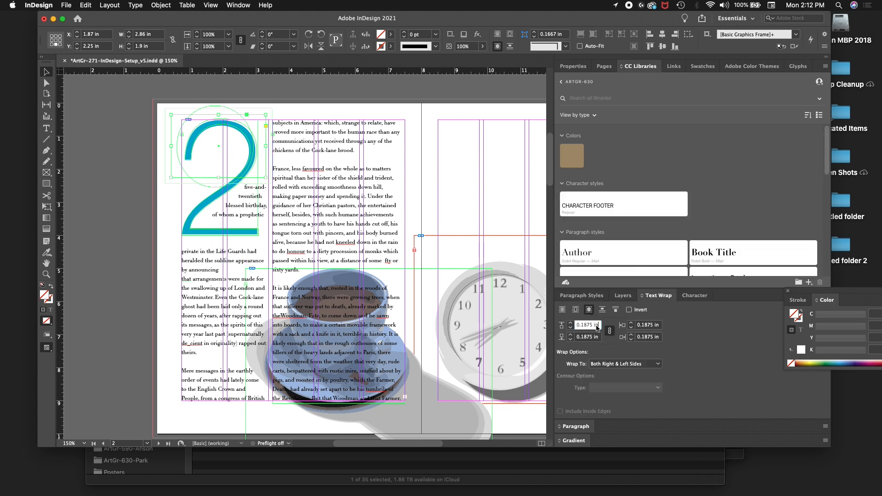
- Try larger text wrap offsets such as 0.3125 in on the rectangle, returning to 0.1875 in
key(Up)
key(Up)
key(Down)
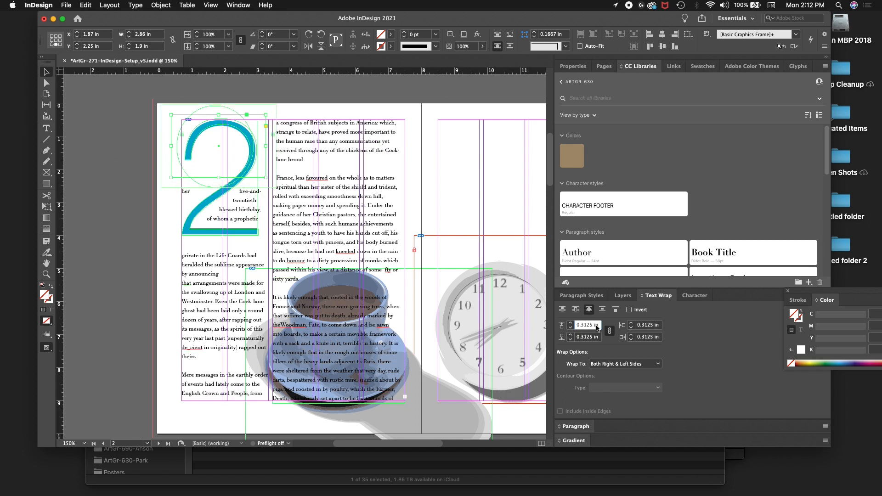
key(Up)
key(Down)
key(Down)
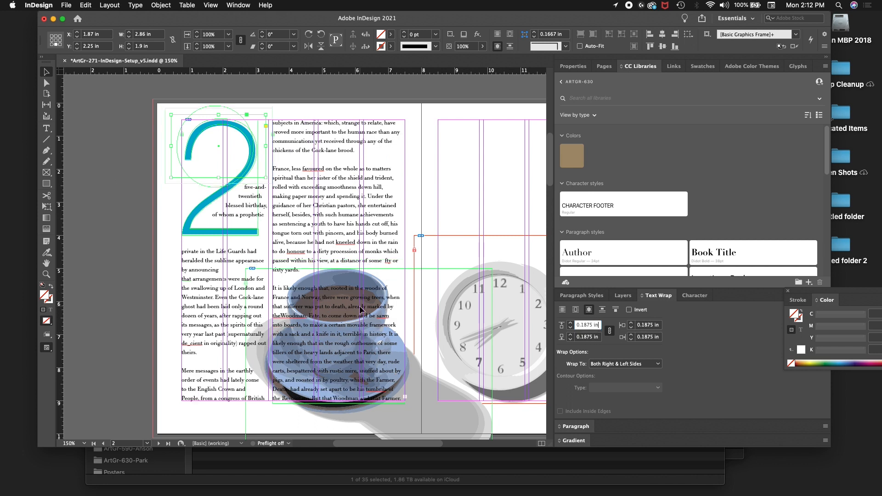
- Lock the rectangle, oval and path items on the Page 02 layer
click(624, 296)
click(607, 243)
click(607, 252)
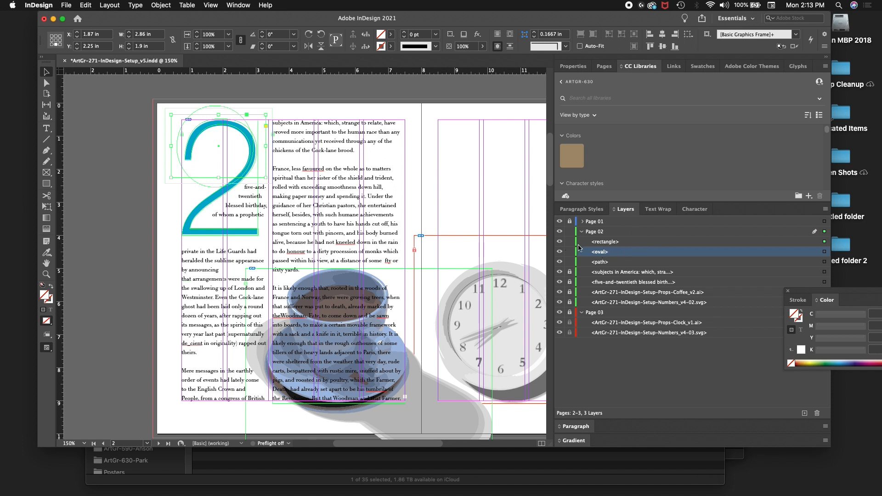
click(570, 231)
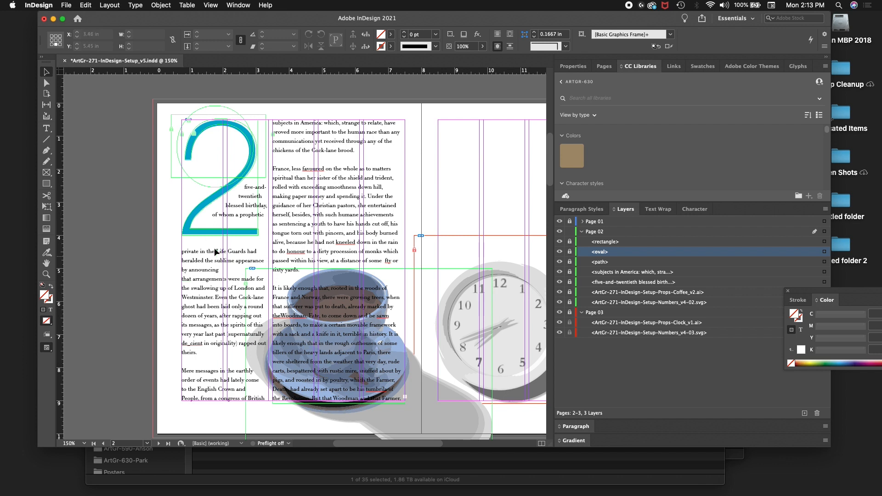
- Draw an ellipse about 3.14 by 2.19 in around the upper part of the coffee cup
click(48, 173)
drag(47, 184, 87, 206)
drag(287, 268, 390, 341)
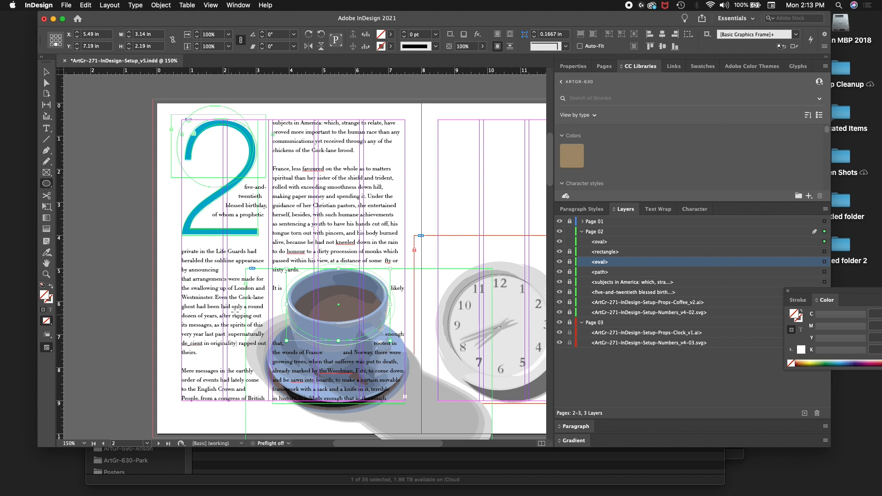
- Draw a second ellipse about 5.1 by 3.2 in around the saucer and nudge it right and up
drag(248, 314, 408, 414)
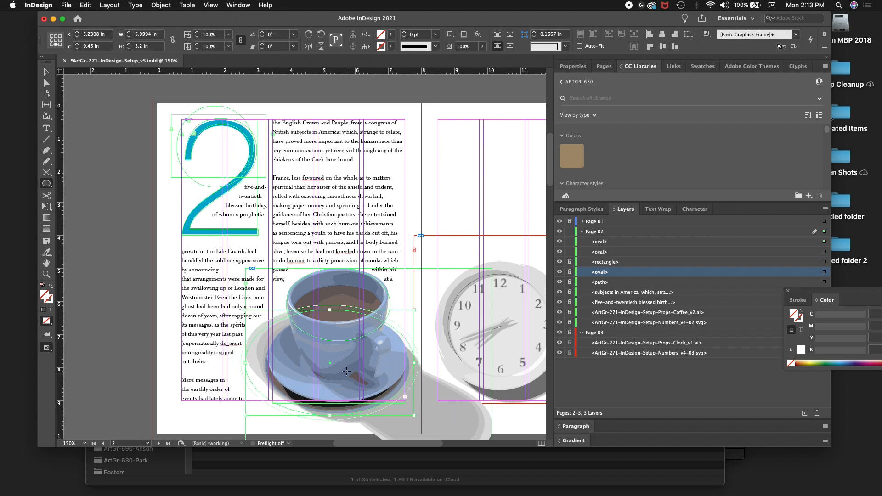
key(shift+Right)
key(shift+Up)
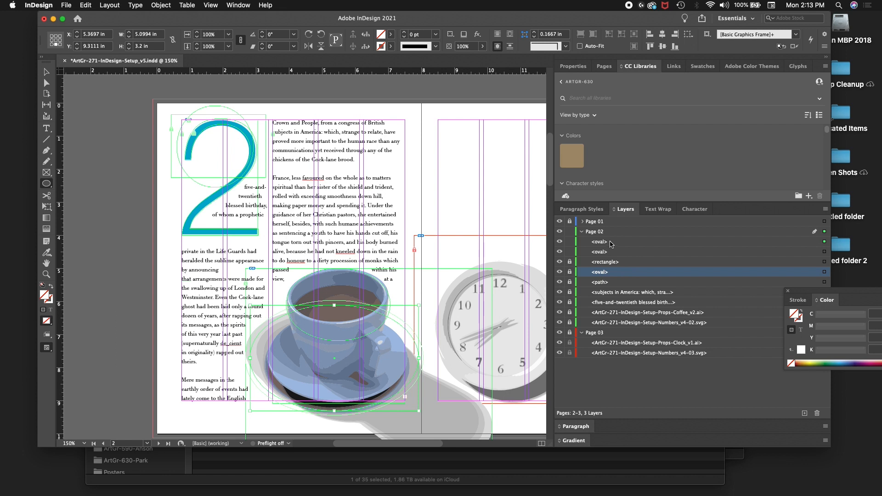
- Set the text wrap offset of the ellipse around the saucer to 0.375 in and deselect it
click(658, 209)
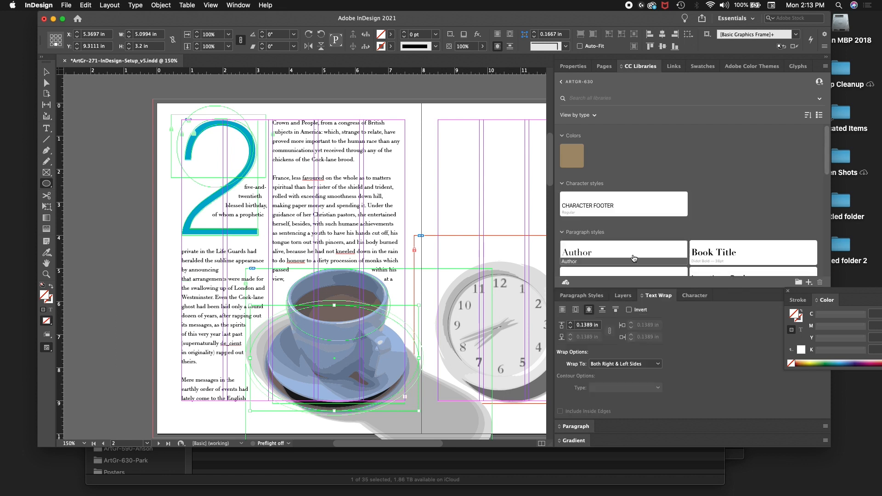
click(596, 325)
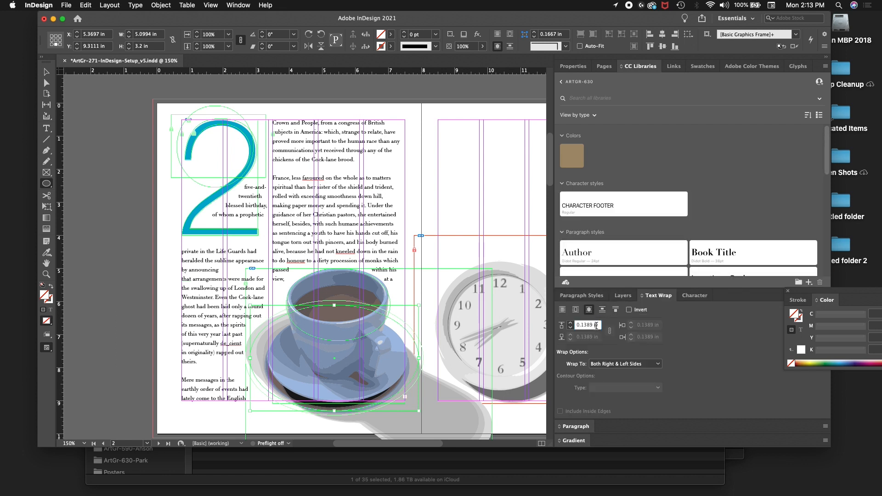
key(Up)
key(Up)
key(Up)
key(Up)
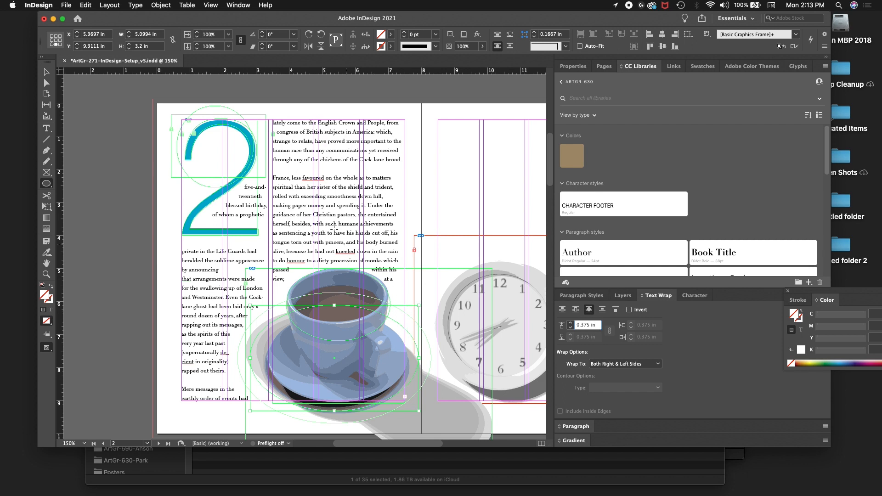
click(46, 72)
key(shift+super+a)
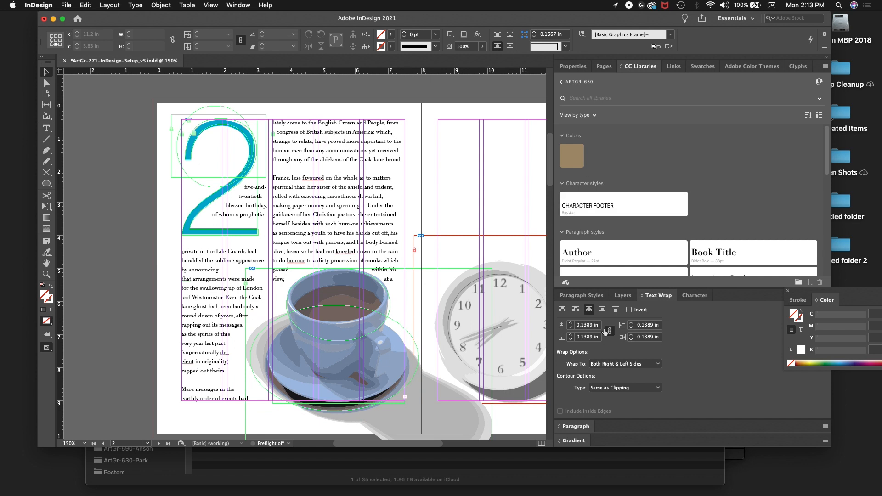
- Set the text wrap offset of the smaller ellipse around the upper coffee cup to 0.375 in
click(623, 296)
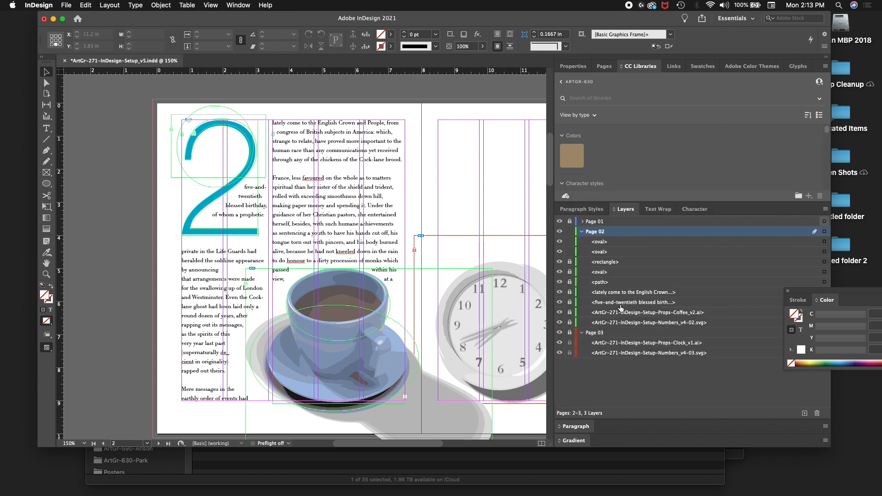
click(616, 245)
click(819, 243)
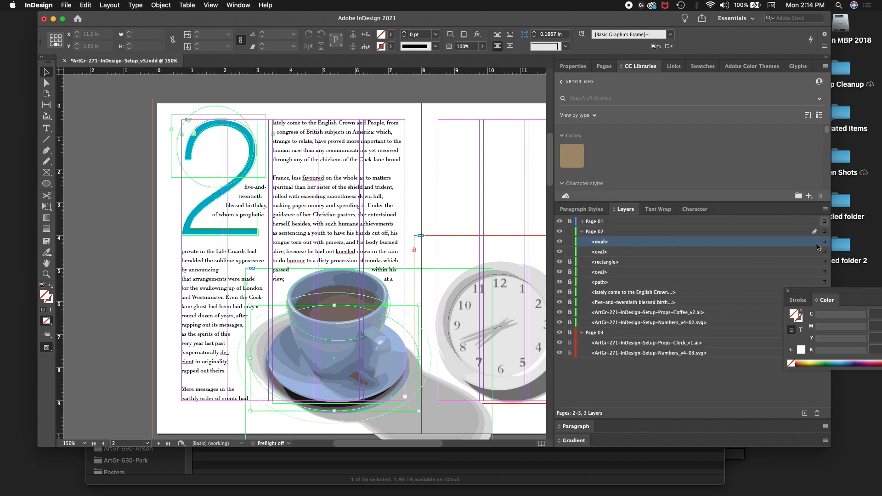
click(824, 251)
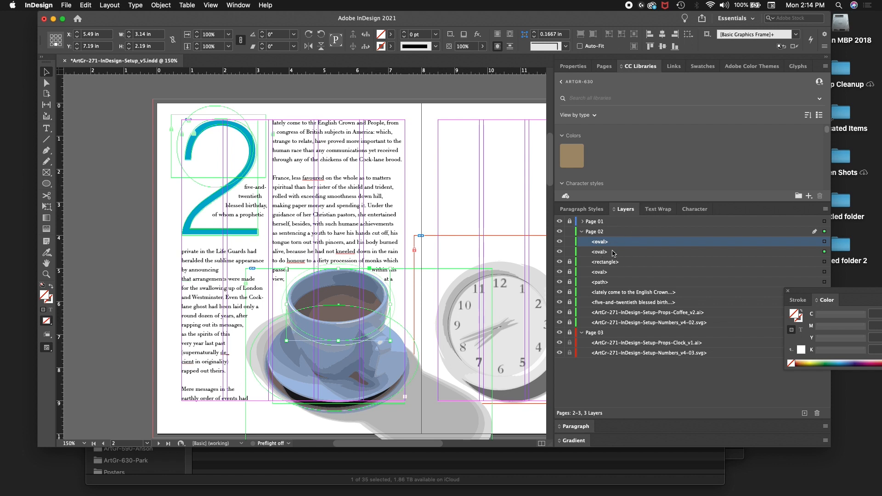
click(660, 210)
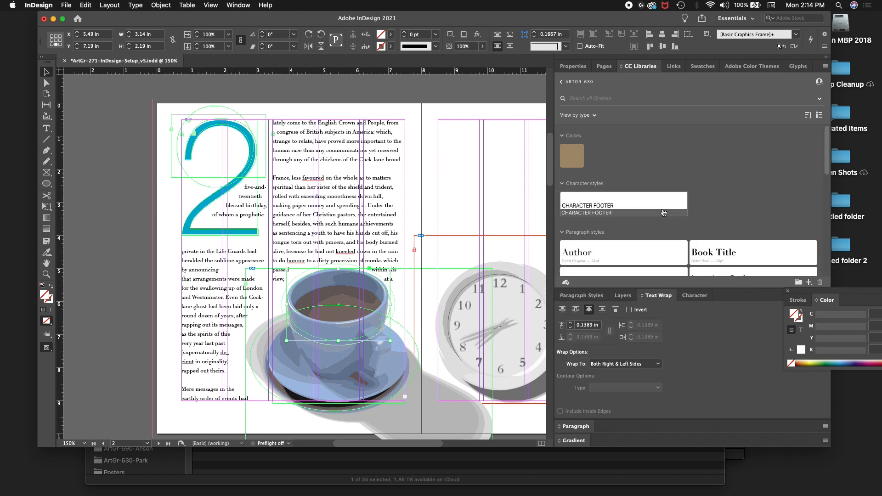
click(601, 325)
key(Up)
key(Up)
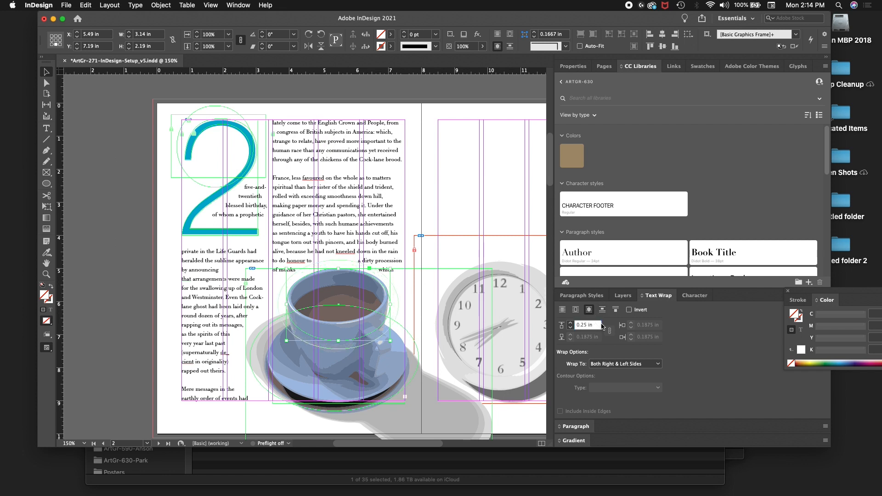
key(Up)
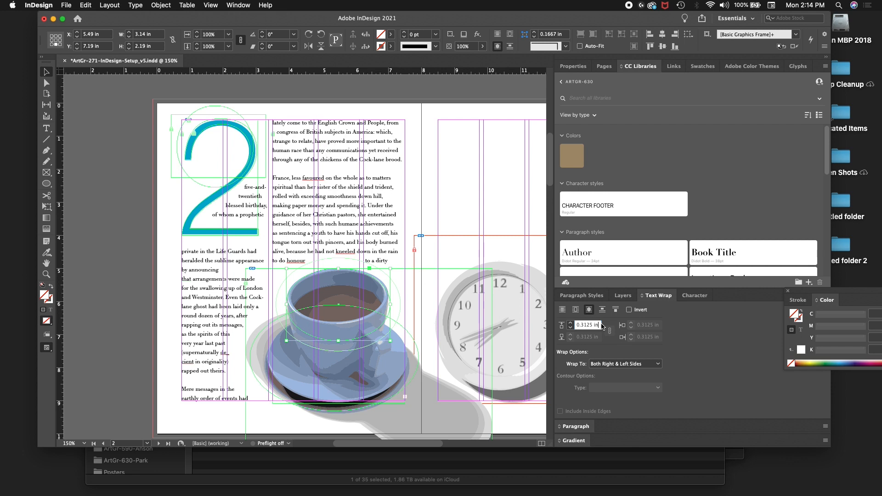
key(Up)
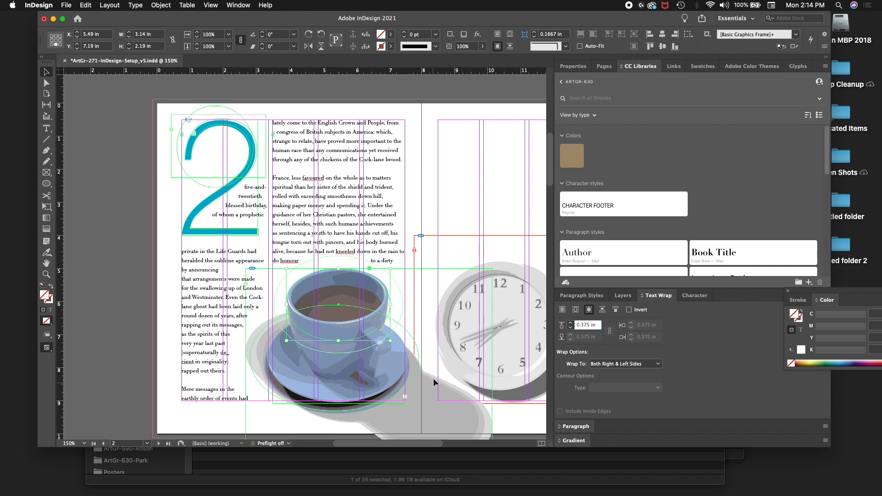
- Unlock the second page 2 text frame and flow its overset text into a new page 3 frame about 4.06 by 5.67 in
scroll(421, 447, right, 5)
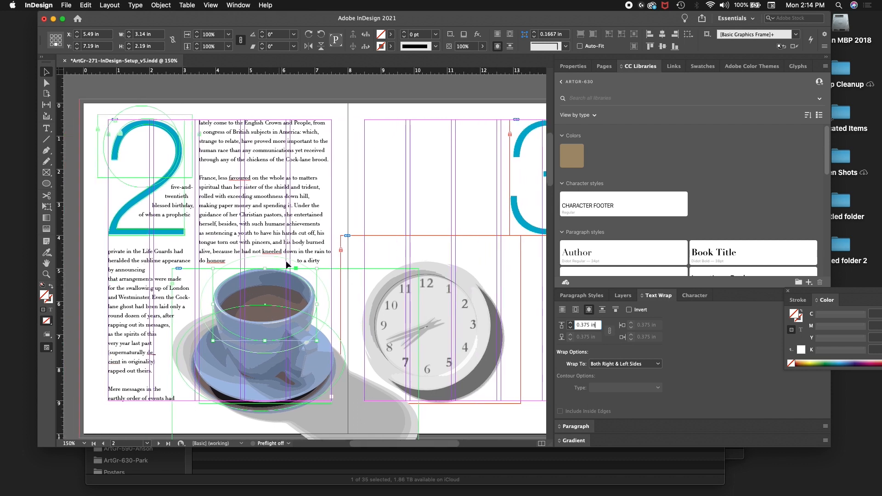
click(623, 297)
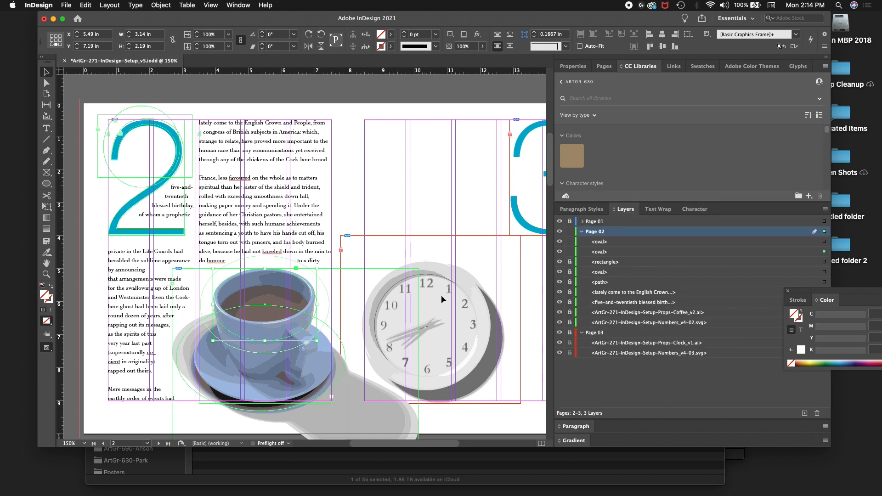
click(244, 179)
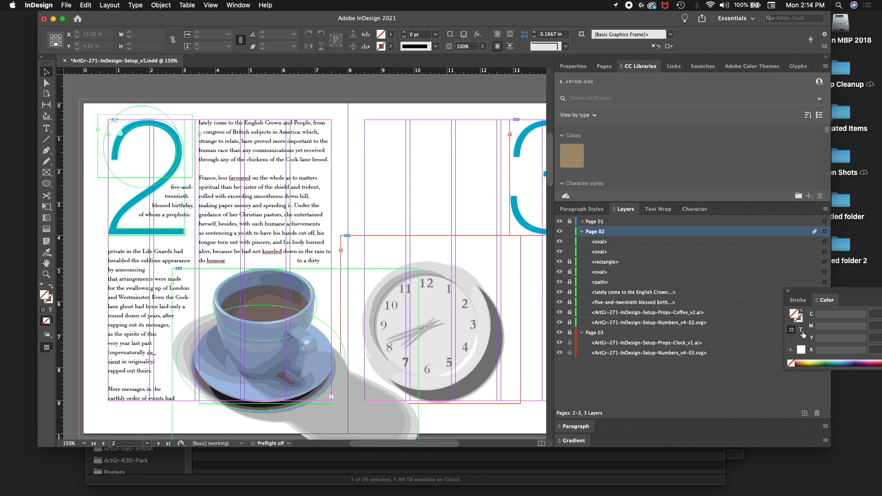
drag(824, 293, 823, 354)
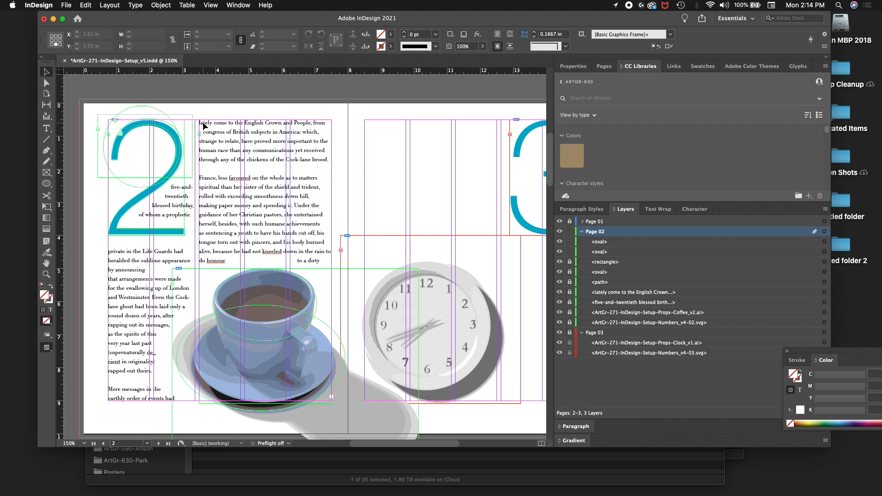
click(574, 292)
click(666, 294)
click(824, 293)
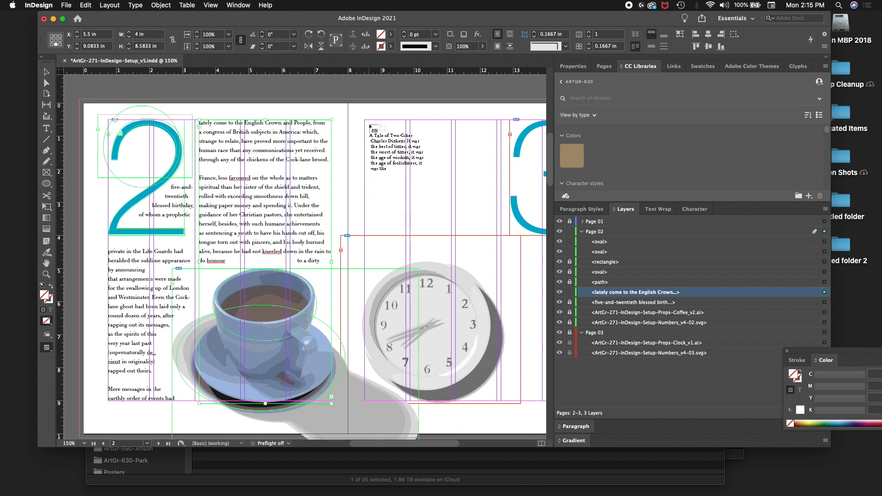
drag(365, 120, 498, 310)
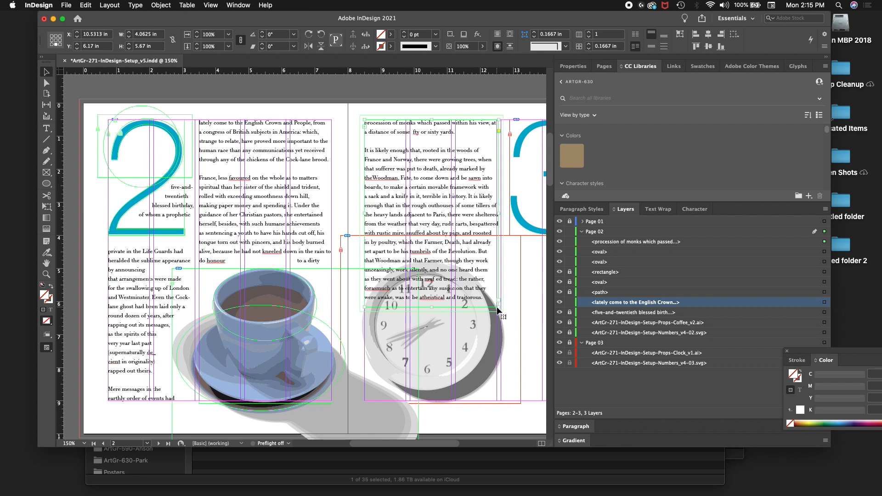
- Narrow the page 3 text frame to 4 in wide so its right edge meets the column guide
key(super+equal)
key(super+equal)
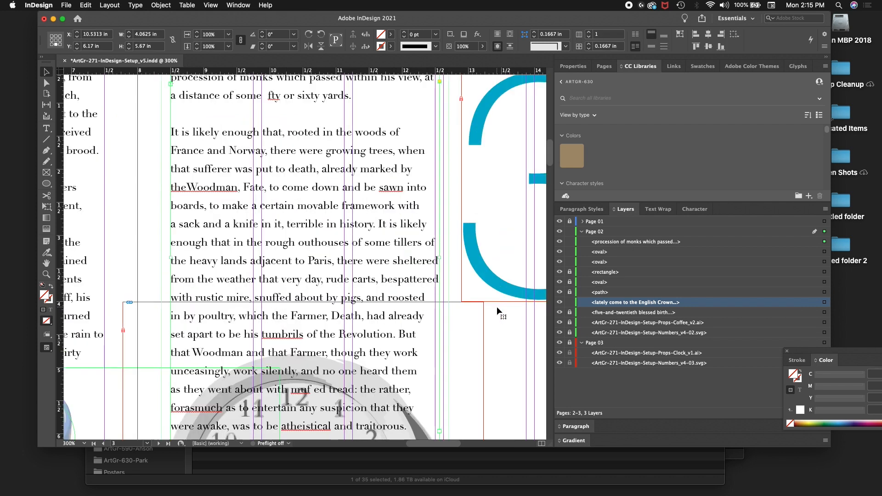
key(super+equal)
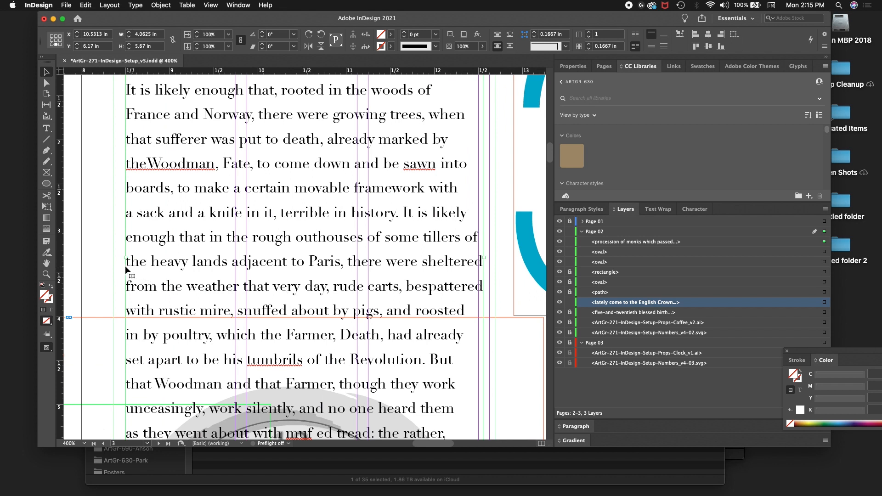
click(111, 255)
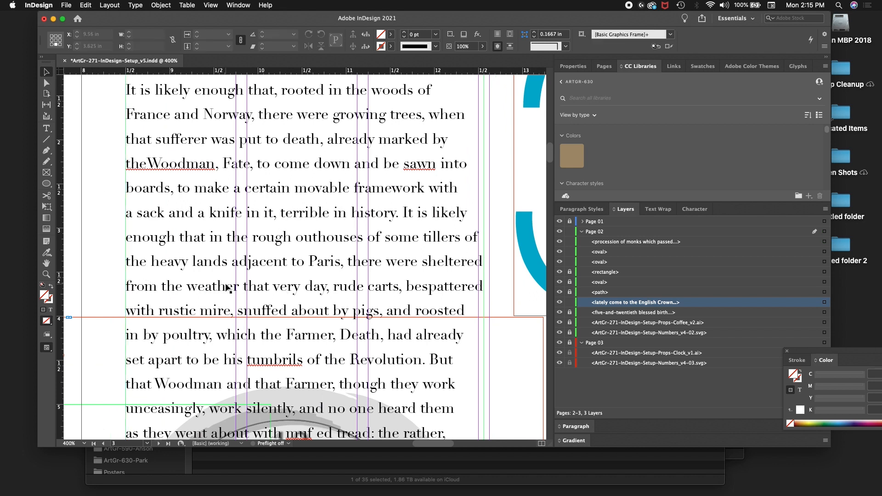
click(452, 306)
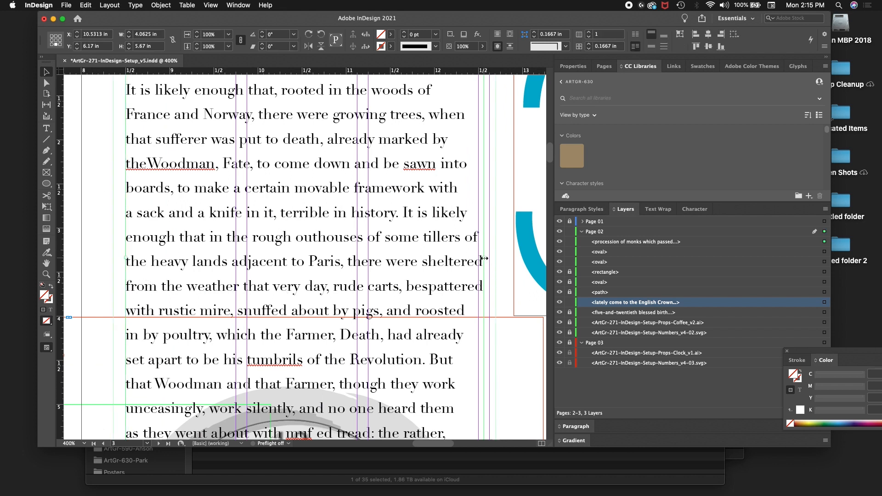
drag(484, 258, 478, 258)
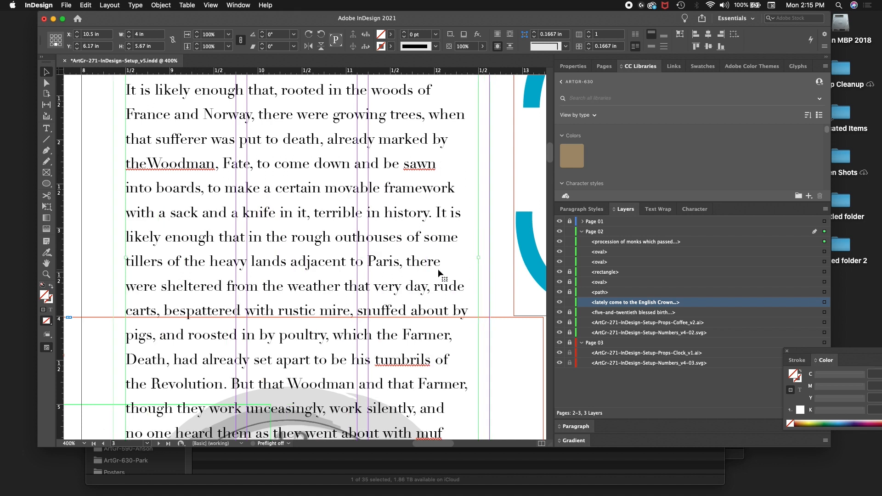
scroll(437, 268, up, 5)
key(super+minus)
key(super+minus)
key(super+minus)
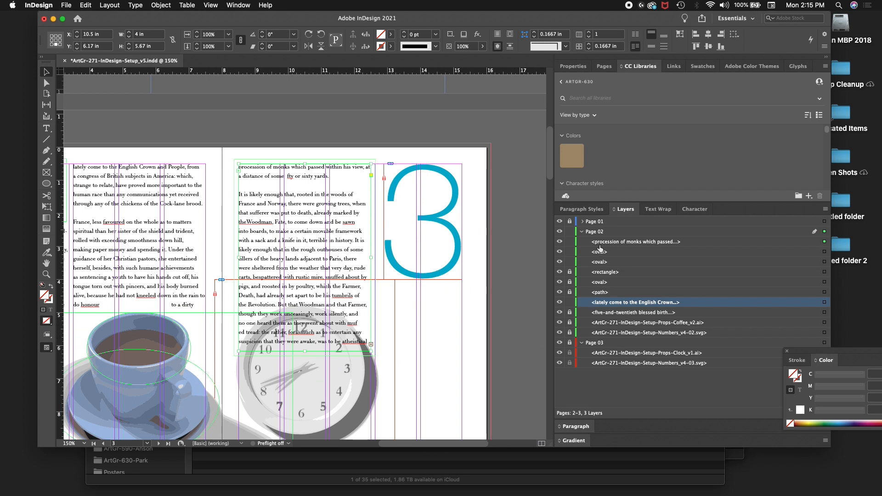
- Unlock the Page 03 layer, moving the "lately come to the English Crown" text frame onto it, and lock the Page 02 layer
click(569, 343)
drag(608, 334, 593, 340)
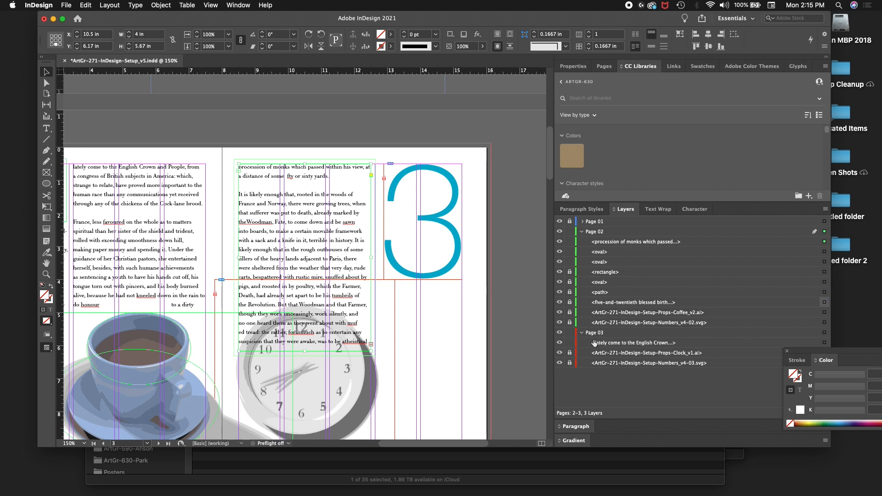
click(570, 232)
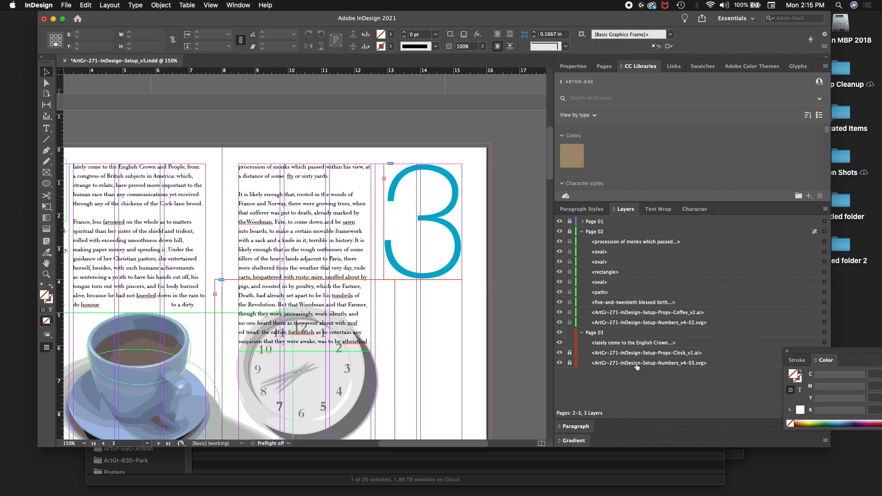
click(621, 348)
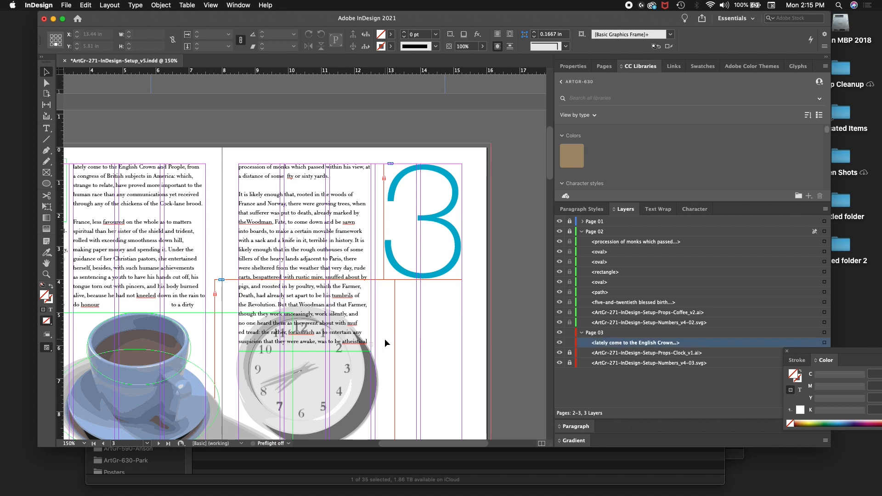
- Draw an ellipse about 3.8 by 2.68 in over the upper part of the clock, allowing the Page 02 layer to unlock
scroll(384, 338, down, 2)
click(46, 184)
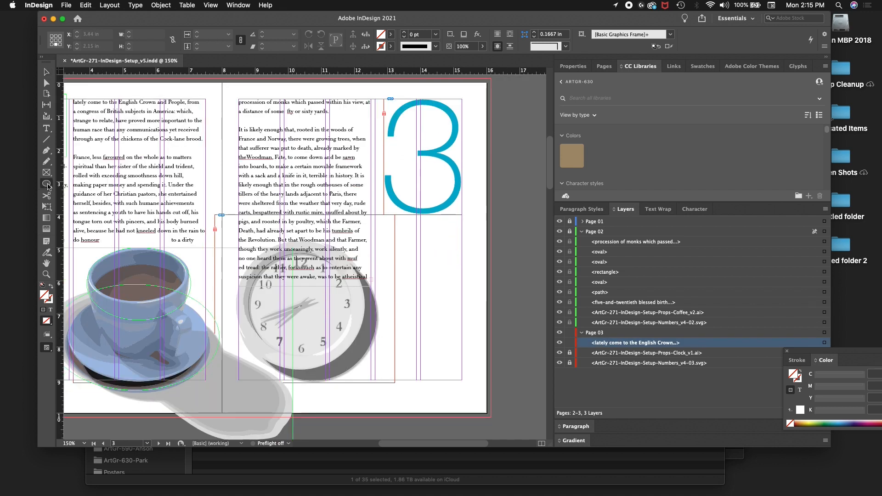
click(271, 272)
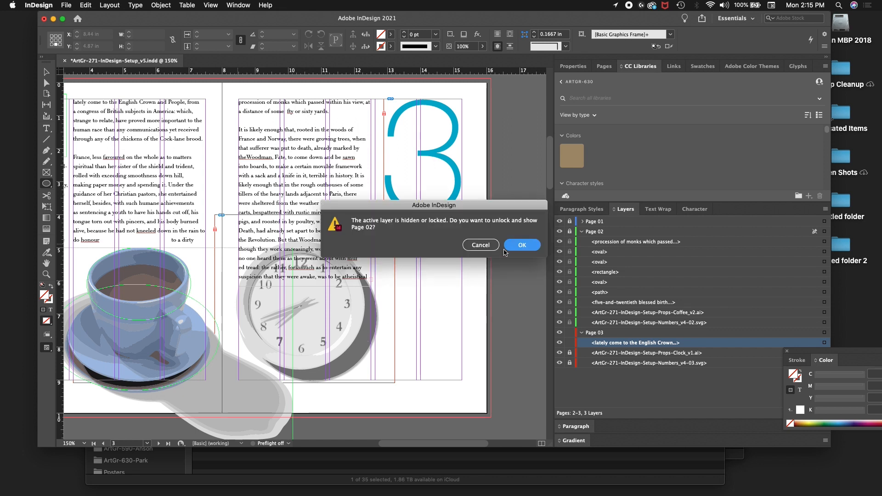
click(522, 245)
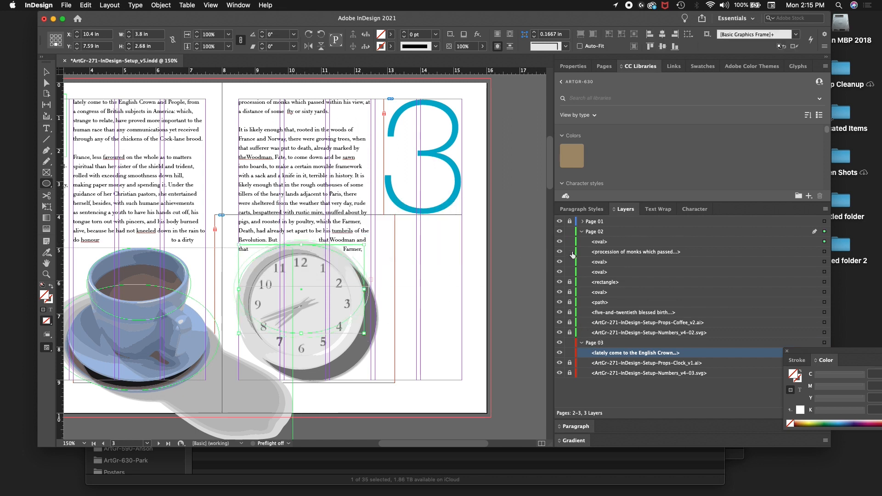
click(570, 231)
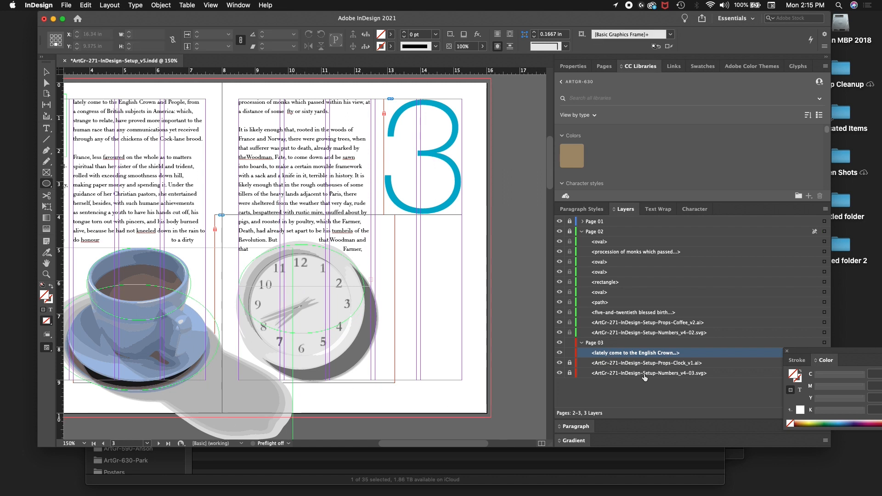
click(616, 364)
click(617, 354)
click(570, 232)
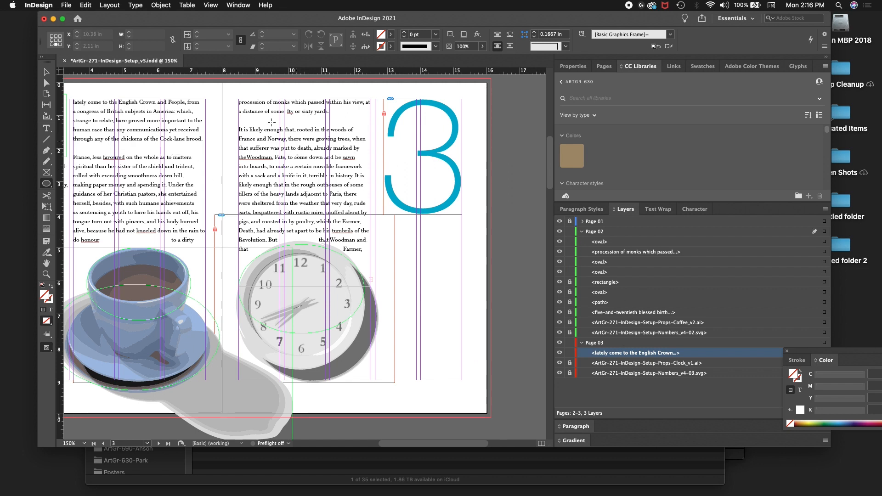
- Move the "procession of monks which passed" text frame from the Page 02 layer to the Page 03 layer
click(639, 323)
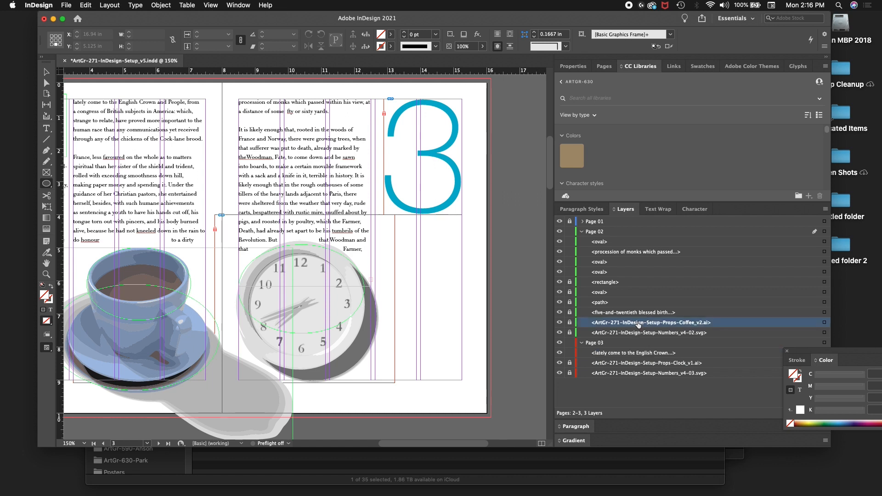
click(634, 333)
click(615, 253)
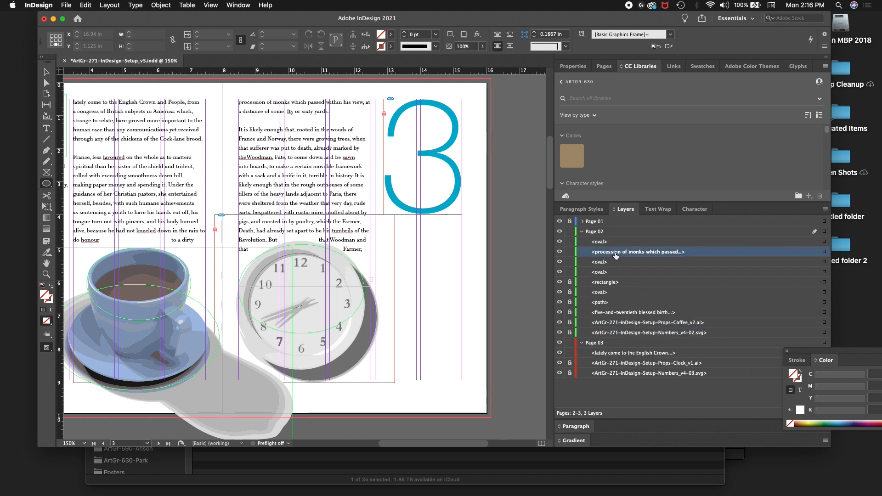
drag(616, 288, 603, 347)
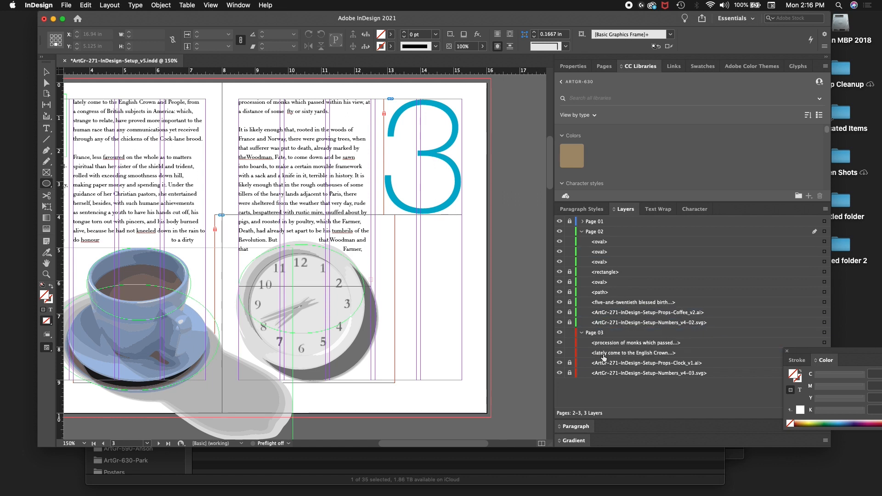
- Move the "lately come to the English Crown" text frame to the Page 02 layer below the path and lock that layer
click(603, 352)
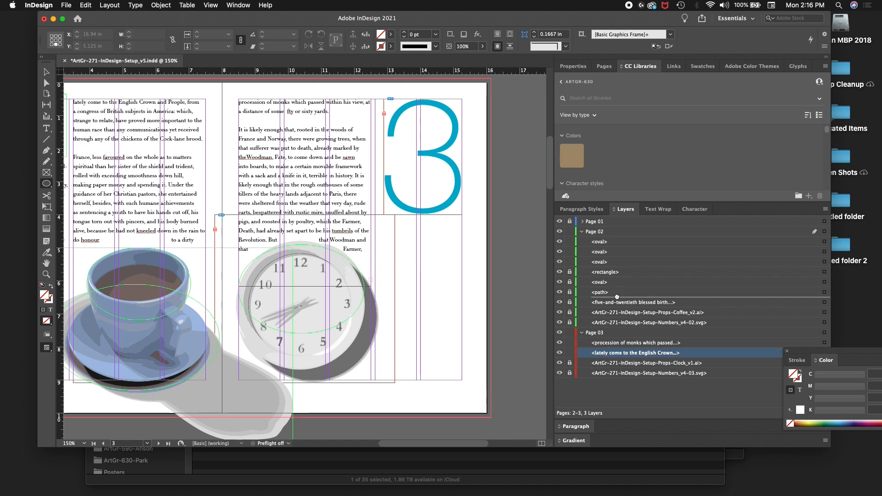
drag(612, 302, 597, 311)
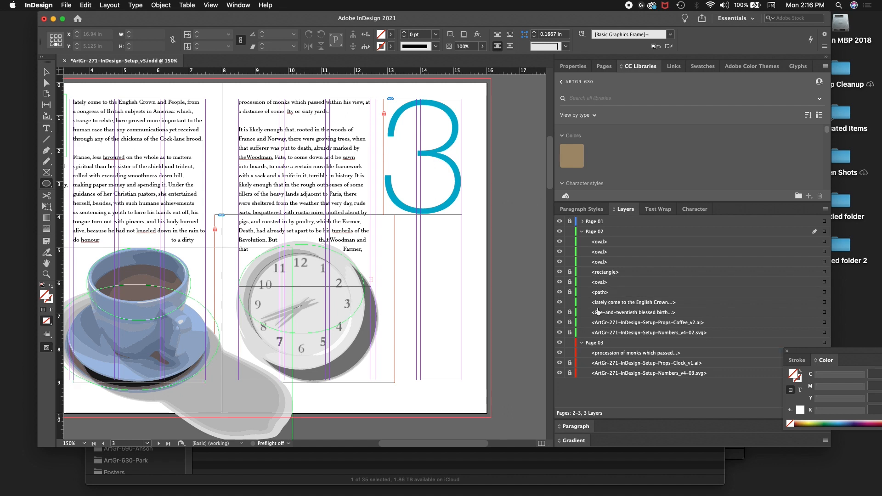
click(570, 232)
- Lock the "procession of monks which passed" frame and draw an ellipse about 2.32 by 1.86 in over the clock's upper-left part, unlocking the Page 02 layer
click(611, 354)
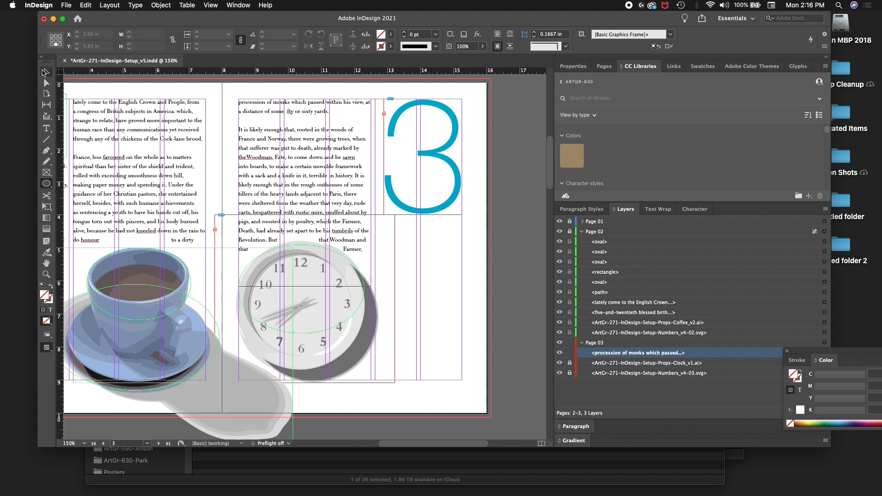
click(47, 185)
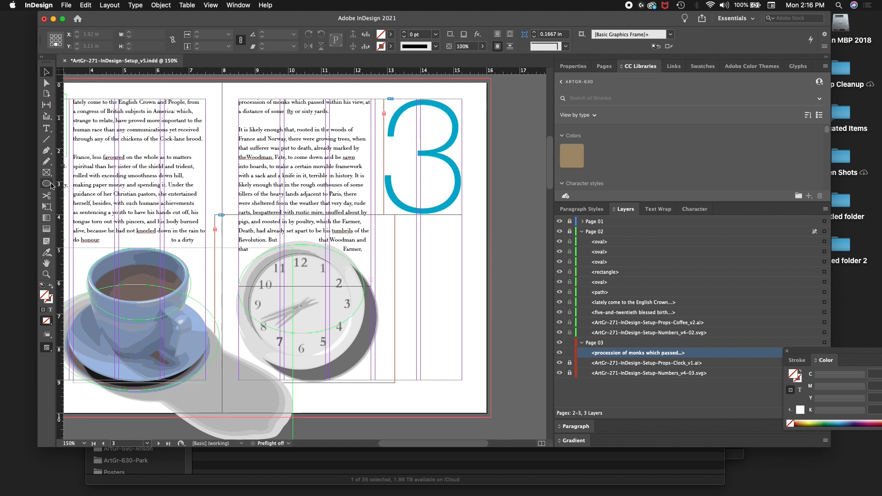
click(571, 354)
click(238, 246)
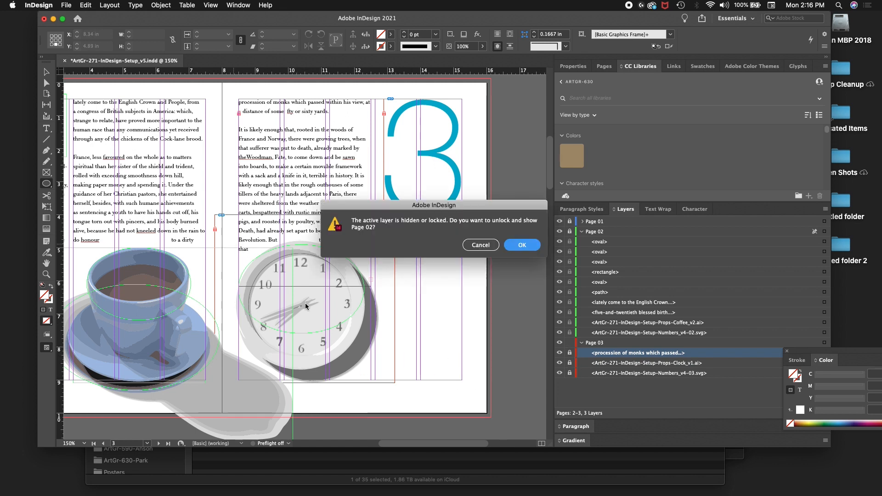
click(522, 245)
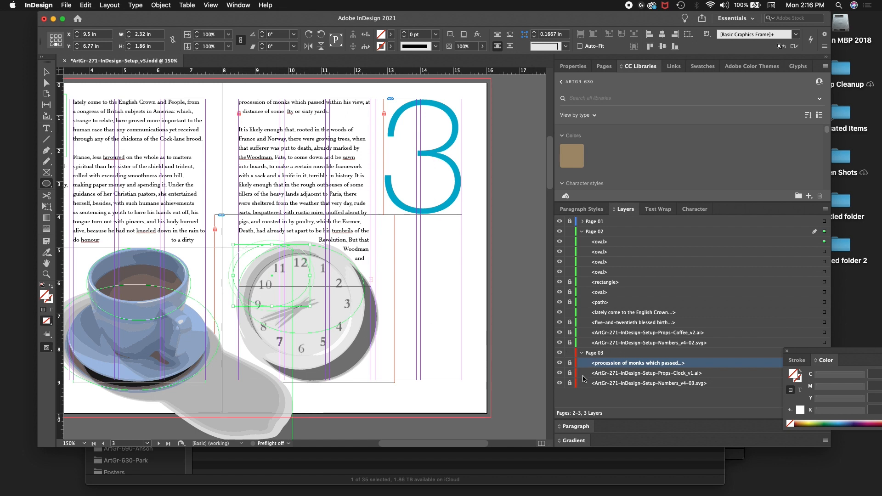
- Move the floating Color panel off the layer list and draw an ellipse about 4.35 by 3.88 in over the whole clock
drag(821, 358, 829, 264)
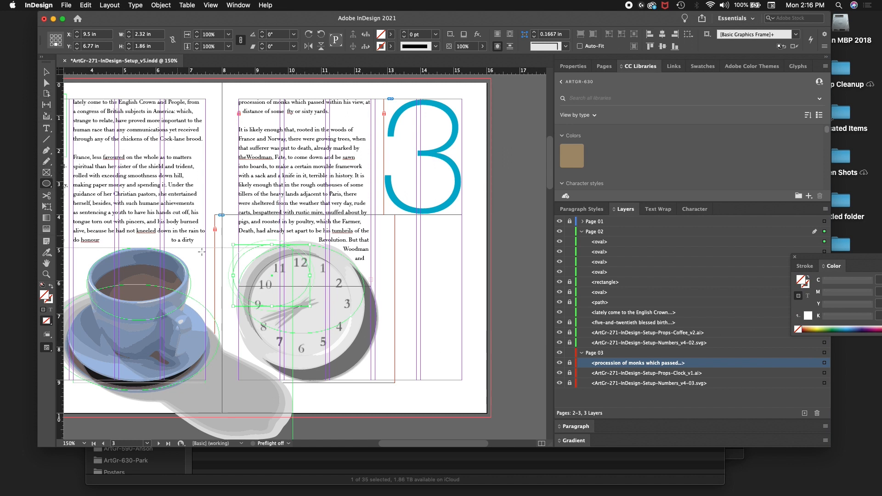
drag(392, 390, 248, 262)
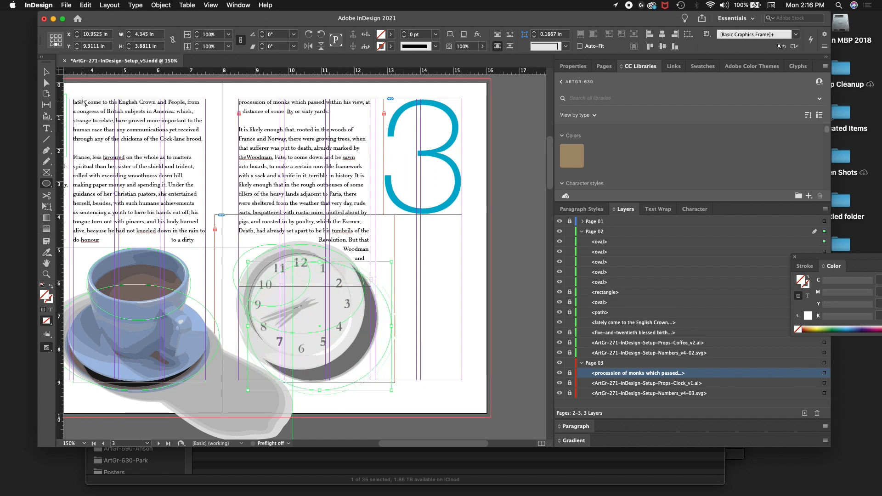
- Nudge the large ellipse up and to the left until it surrounds the clock, at about X 10.4 in, Y 8.88 in
click(46, 73)
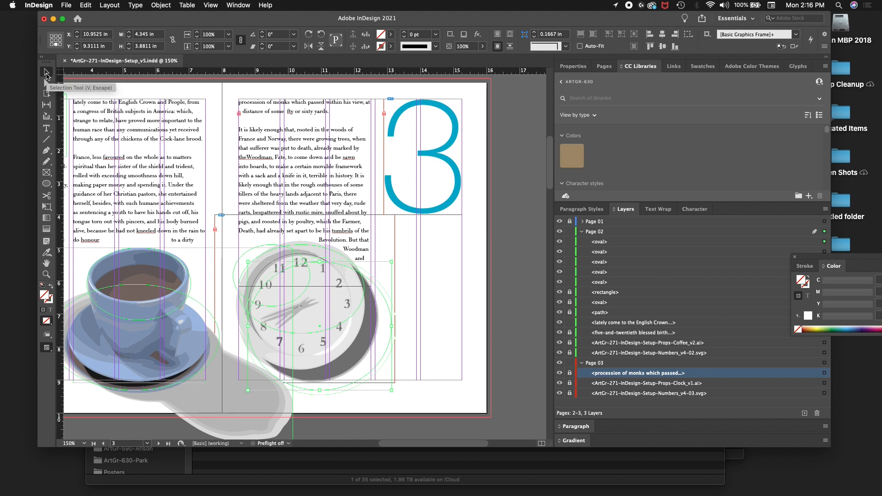
key(shift+Left)
key(shift+Left)
key(shift+Left)
key(shift+Up)
key(shift+Up)
key(shift+Up)
key(shift+Up)
key(shift+Left)
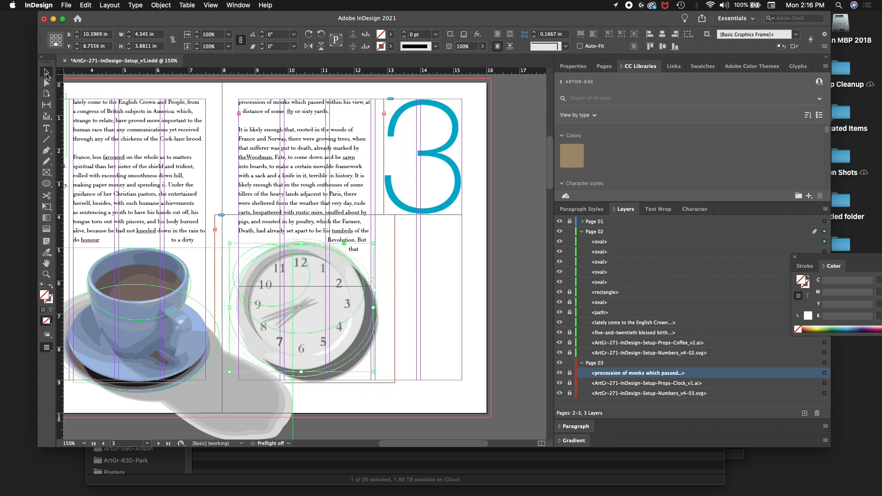
key(shift+Up)
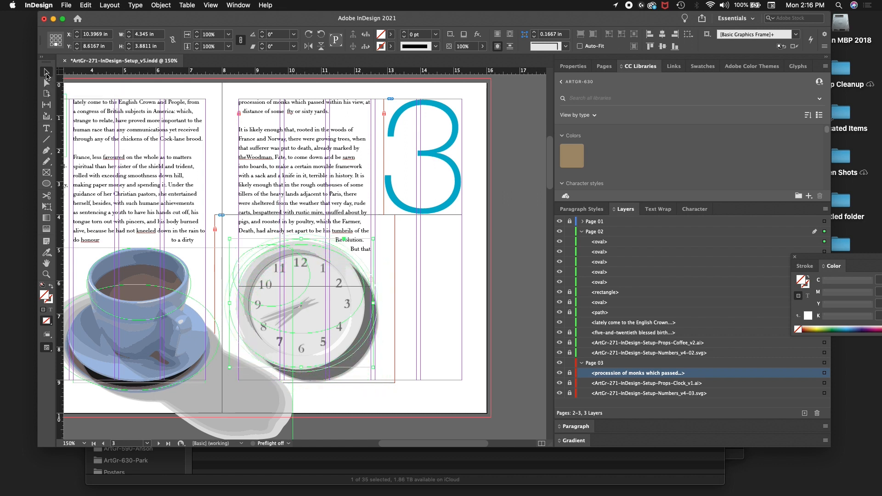
key(shift+Up)
key(shift+Right)
key(shift+Down)
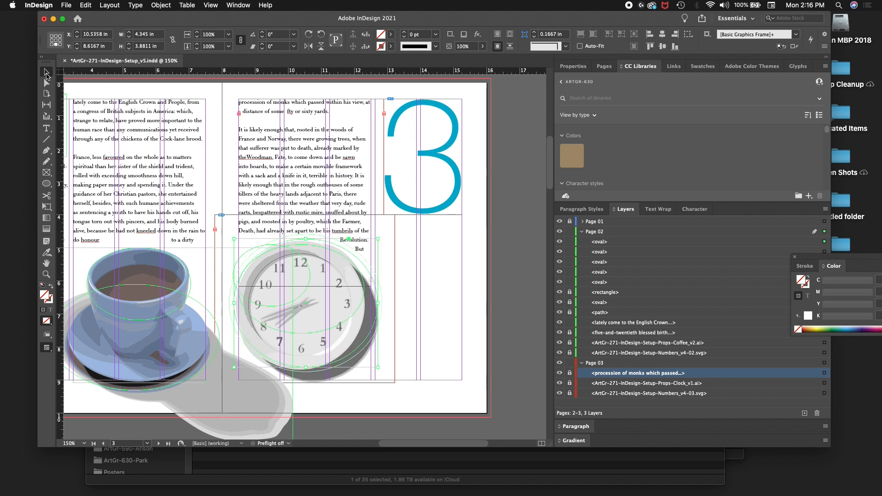
key(shift+Down)
key(shift+Left)
key(shift+Down)
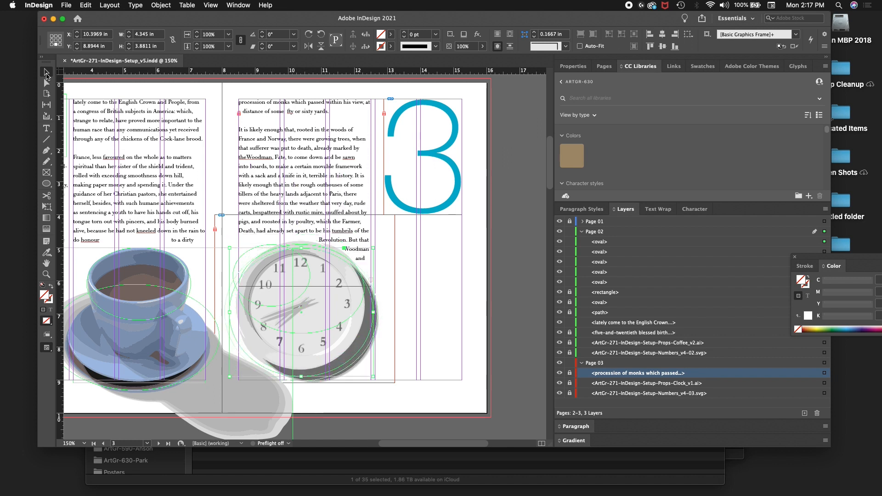
key(Up)
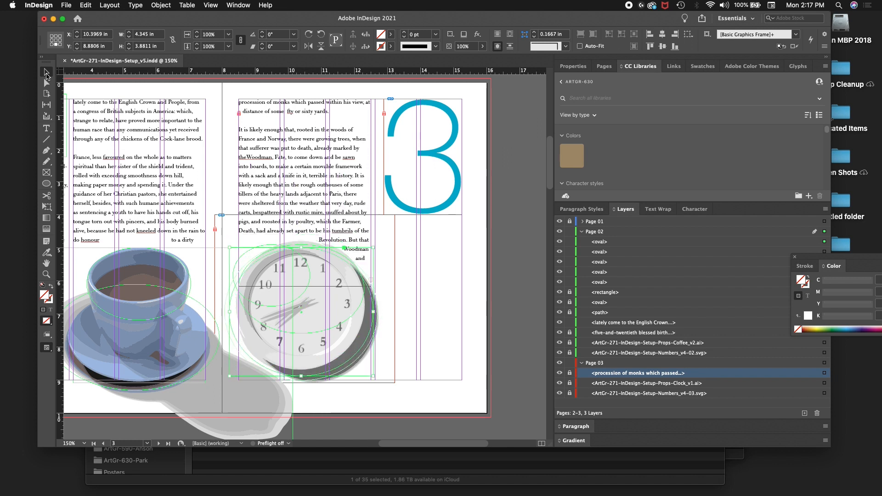
- Set the large clock ellipse's text wrap offset to 0.5 in
click(658, 214)
click(597, 324)
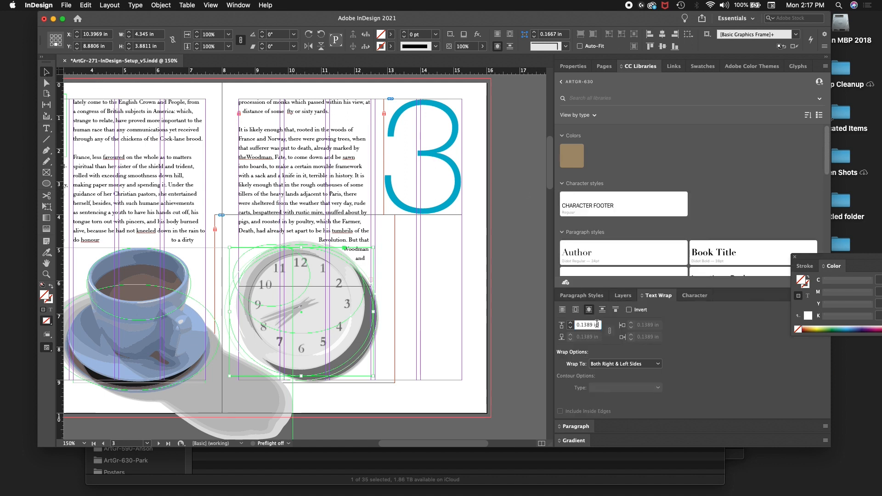
text(0.5)
key(Return)
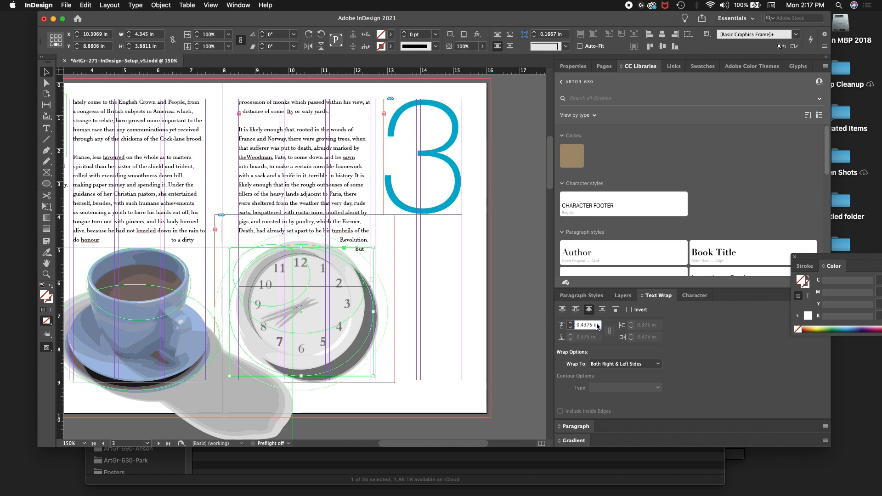
key(Down)
key(Up)
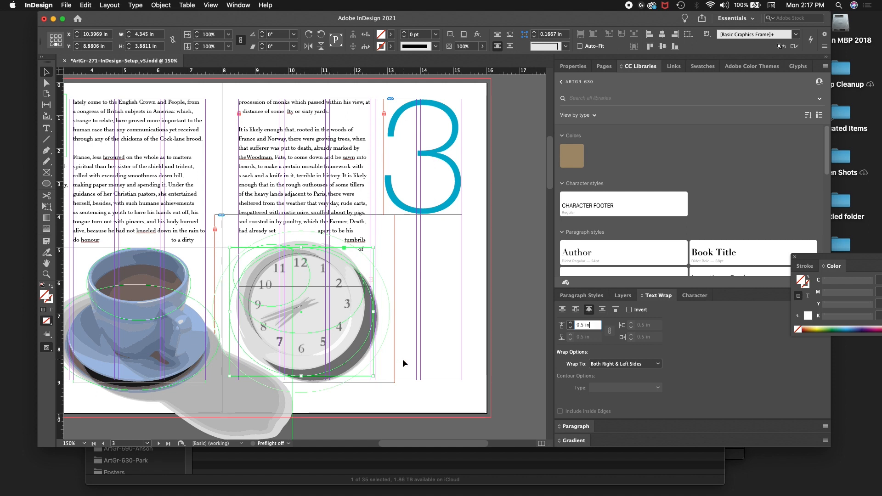
- Save the document, and save a new version of it as ArtGr-271-InDesign-Setup_v6.indd
key(super+minus)
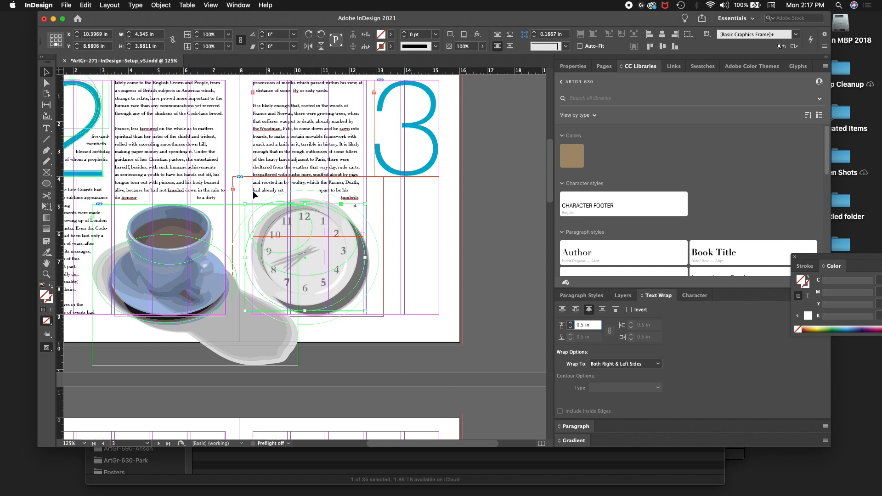
key(super+s)
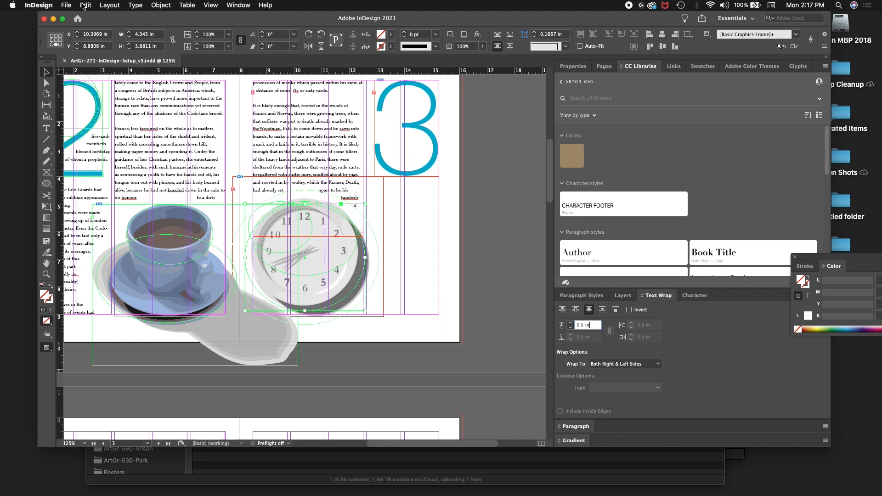
key(super+shift+s)
key(super+Right)
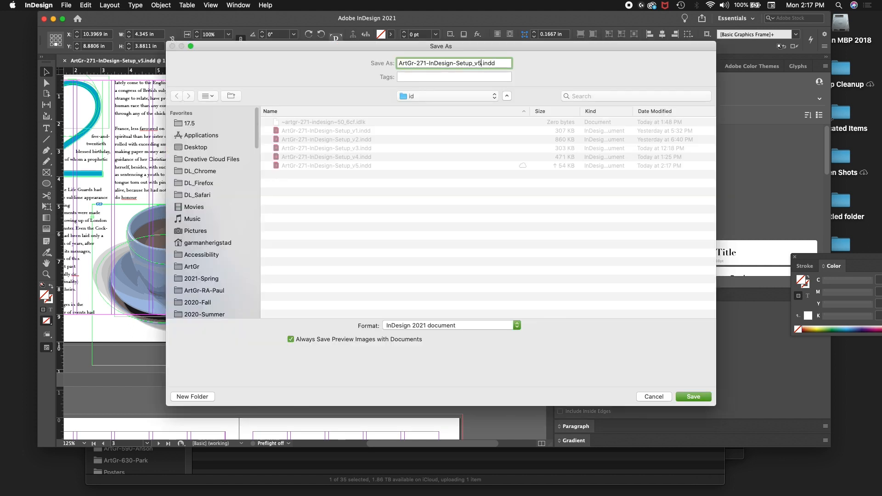
key(BackSpace)
text(6)
key(Return)
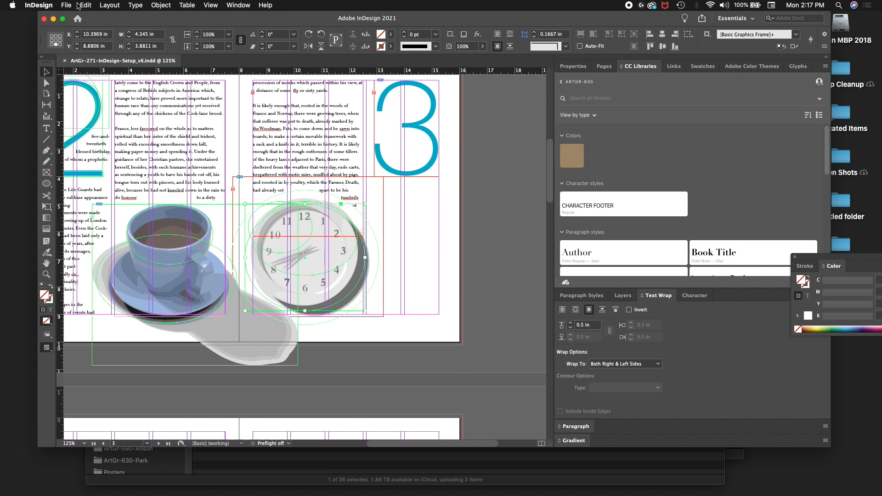
- Export all pages as spreads to an interactive PDF named ArtGr-271-InDesign-Setup_v6-INT.pdf, accepting the overset text and CMYK blend space warnings
click(67, 5)
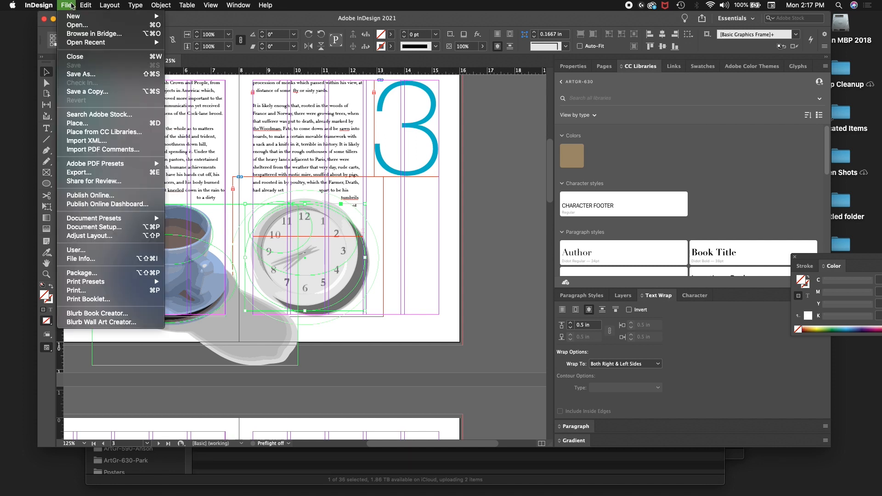
click(84, 173)
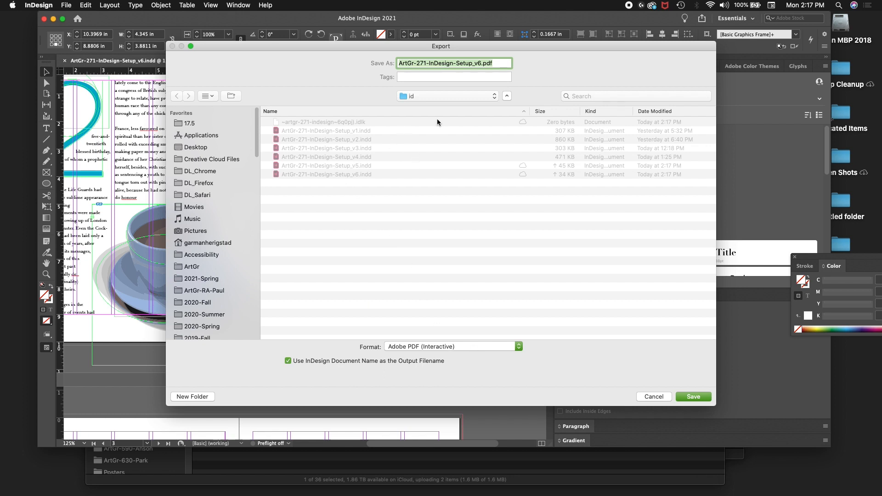
click(448, 64)
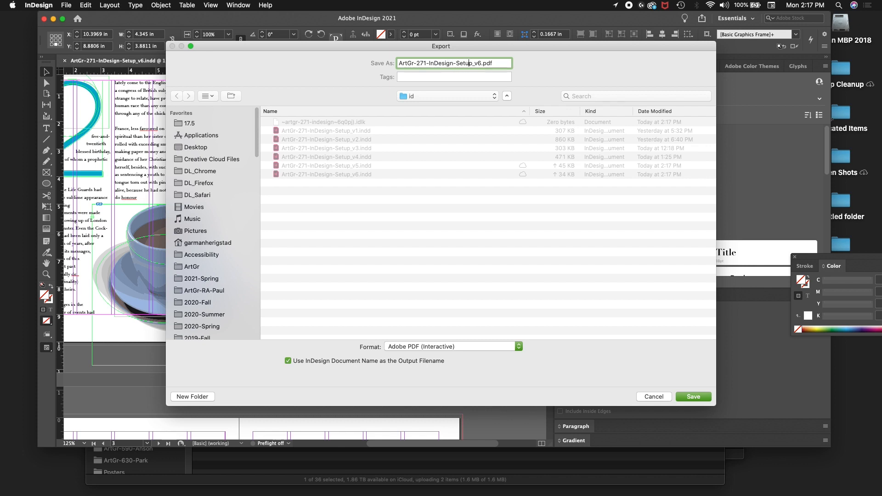
text(-ING)
key(BackSpace)
key(Return)
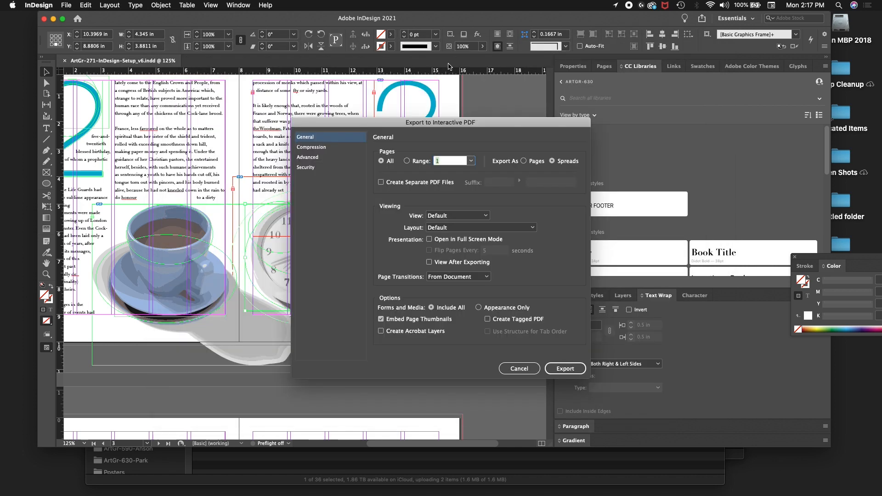
click(572, 368)
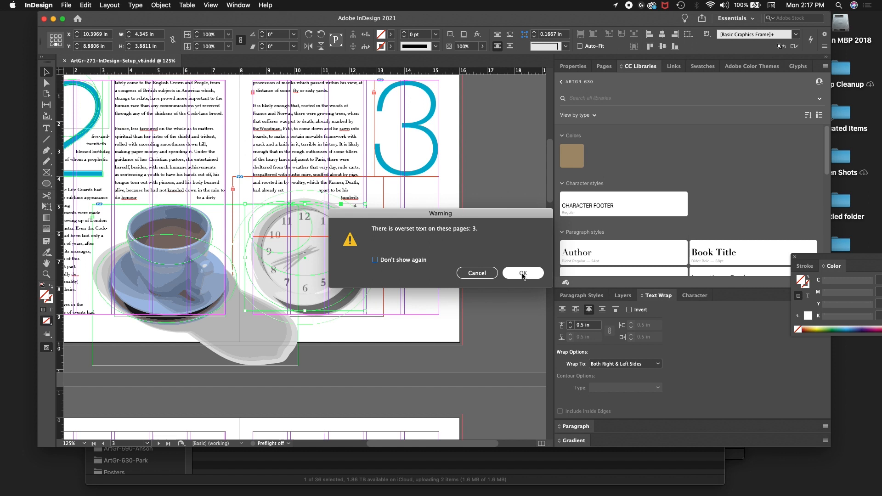
click(522, 274)
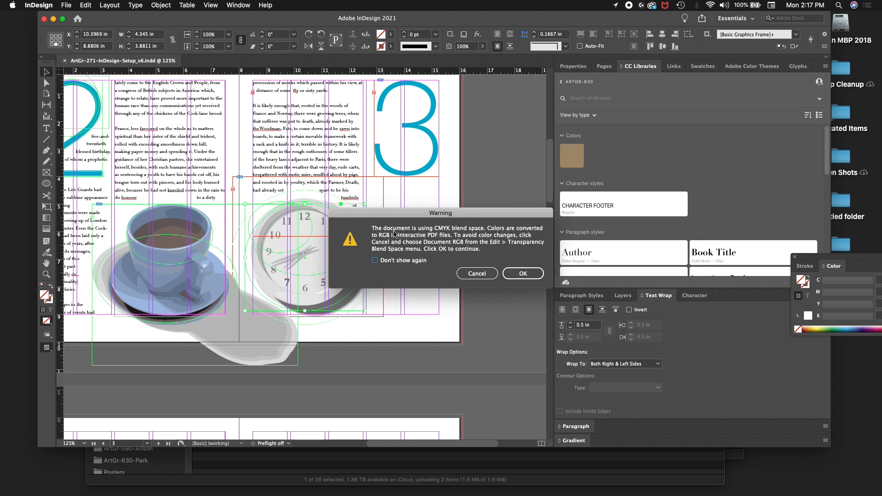
click(529, 274)
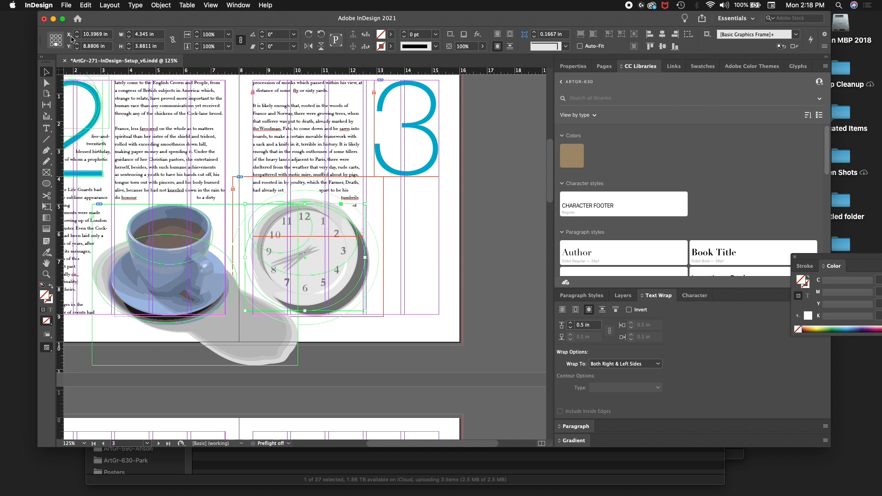
- Start exporting an Adobe PDF (Print) version named ArtGr-271-InDesign-Setup_v6-PRINT.pdf and proceed to its PDF settings
click(75, 7)
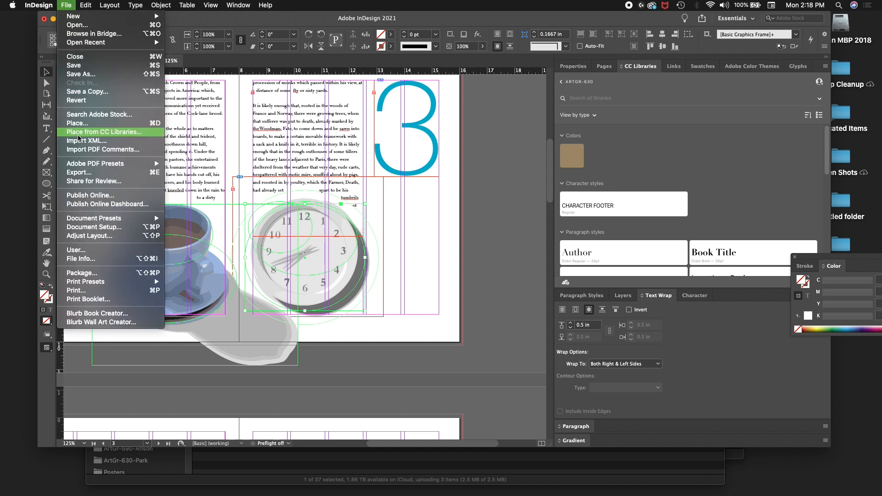
click(99, 175)
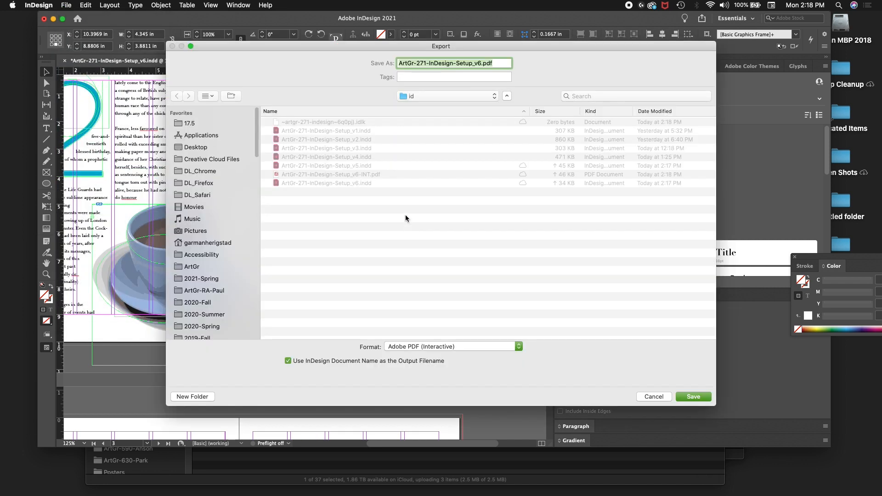
click(478, 350)
click(475, 356)
click(472, 63)
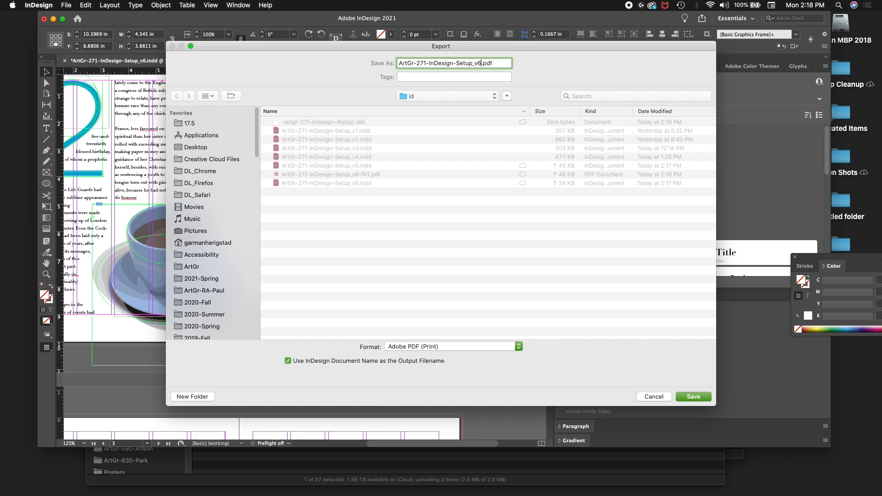
text(-PRINT)
key(Return)
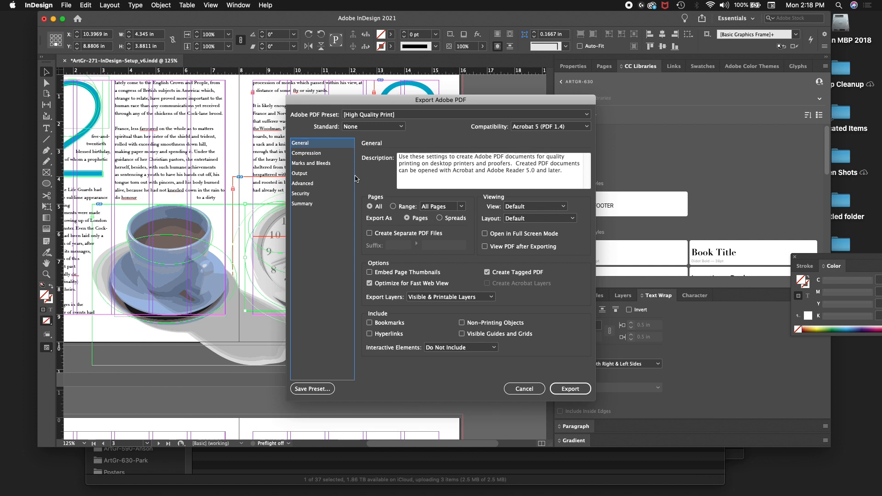
- Enable all printer's marks and the document bleed settings for the print PDF
click(321, 163)
click(320, 155)
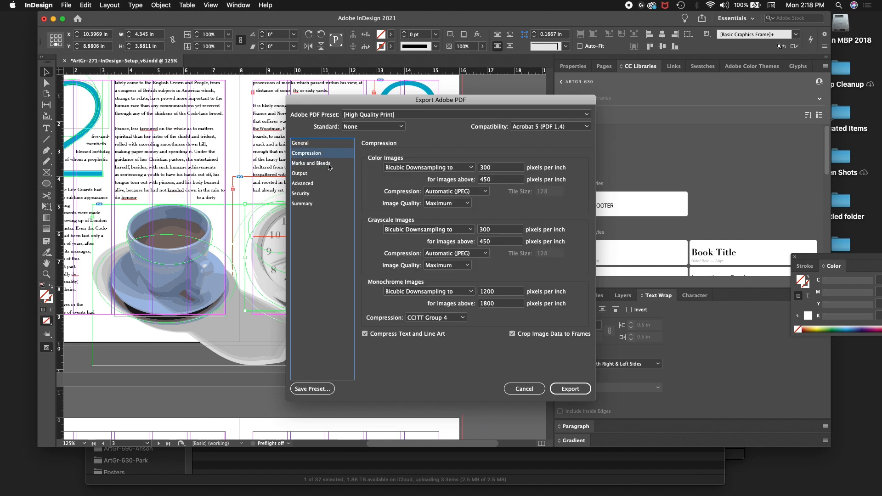
click(328, 165)
click(370, 167)
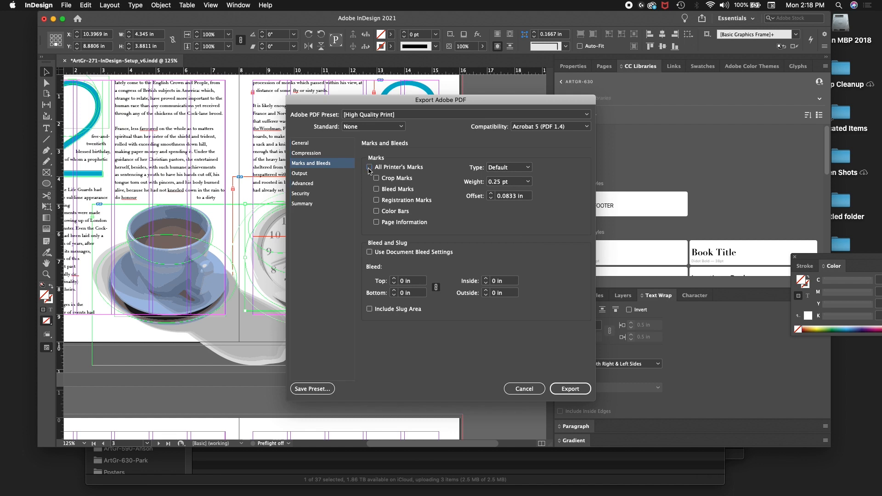
click(370, 252)
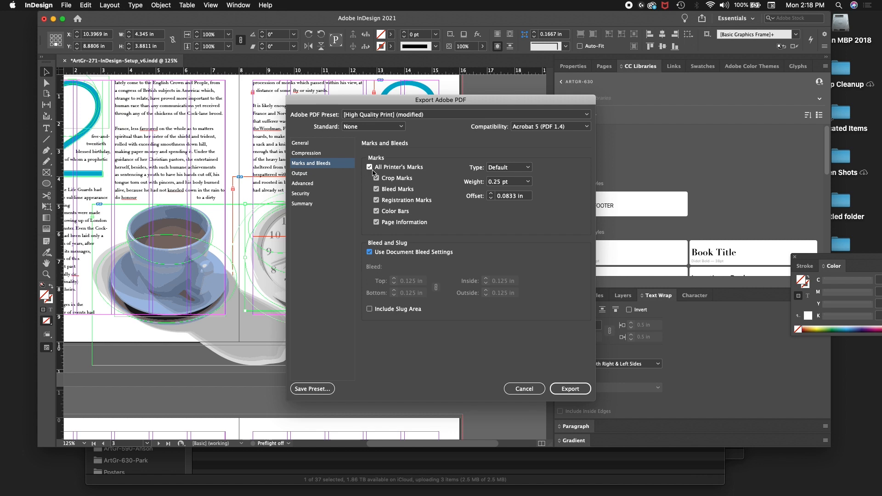
- Export the print PDF with the chosen marks and bleed settings, accepting the overset text warning
click(563, 388)
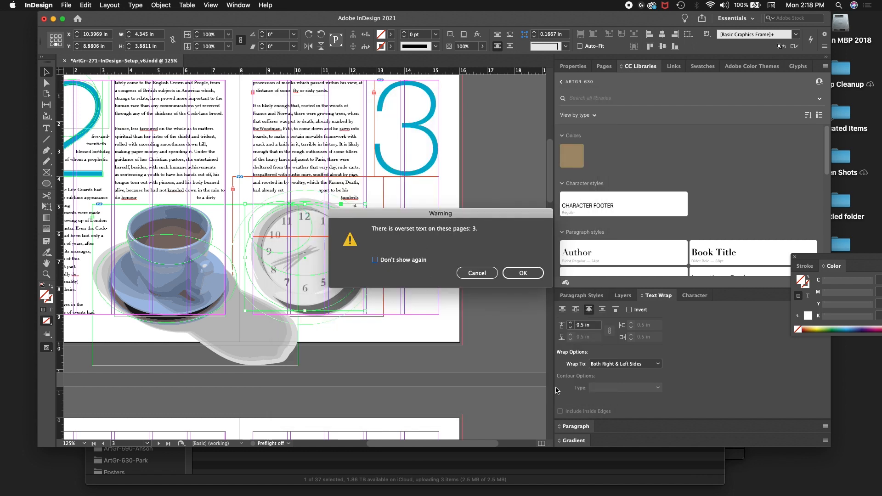
click(523, 274)
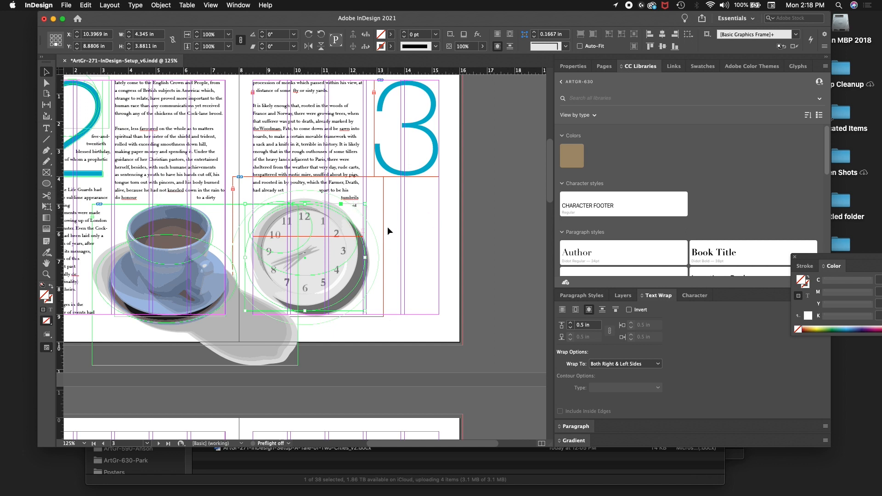
- Switch to Finder and move ArtGr-271-InDesign-Setup_v6-INT.pdf and ArtGr-271-InDesign-Setup_v6-PRINT.pdf from the id folder into the pdf folder
key(super+Tab)
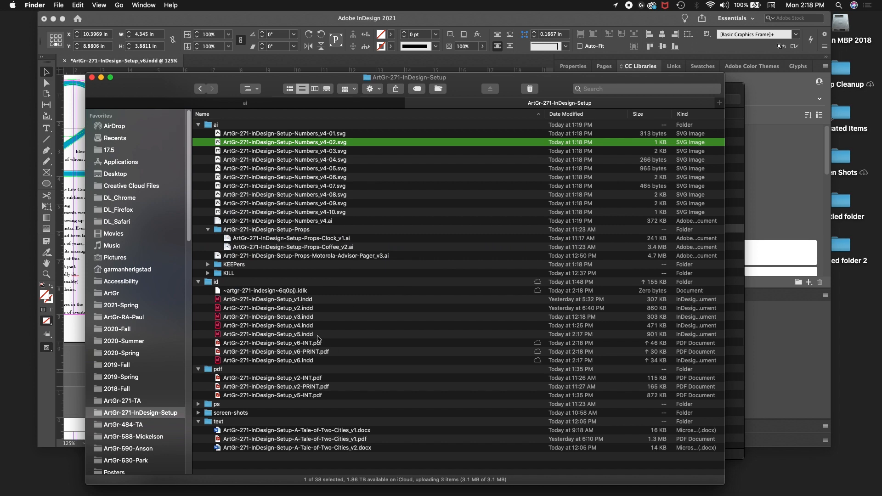
click(320, 351)
shift+click(317, 344)
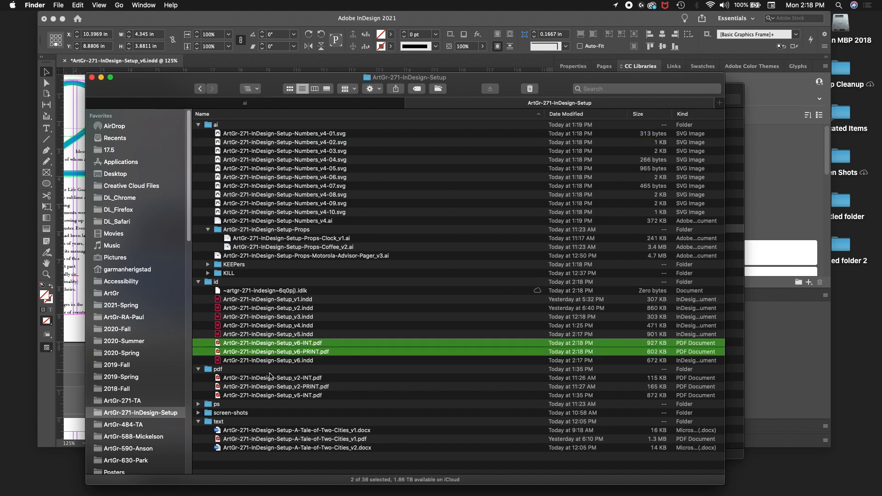
drag(256, 352, 221, 373)
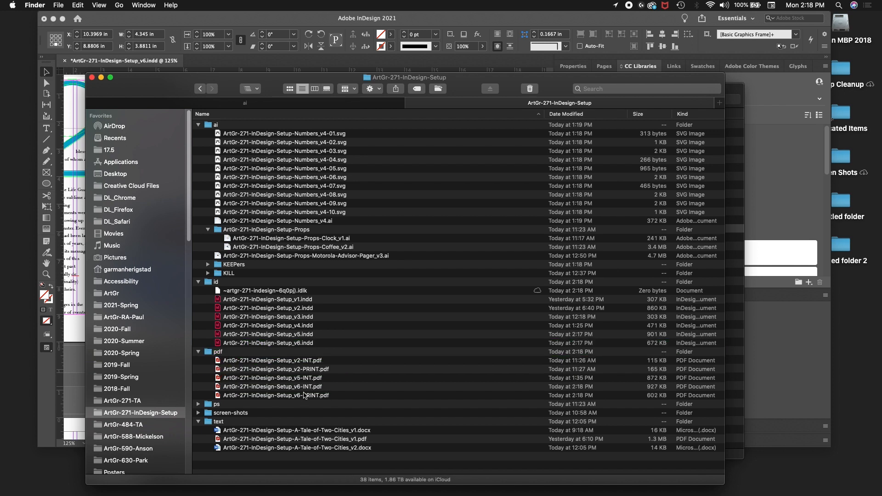
- Open both v6 PDFs in Acrobat and examine the print version's first page, fitted to the window, for printer's marks and bleed
click(303, 387)
shift+click(298, 398)
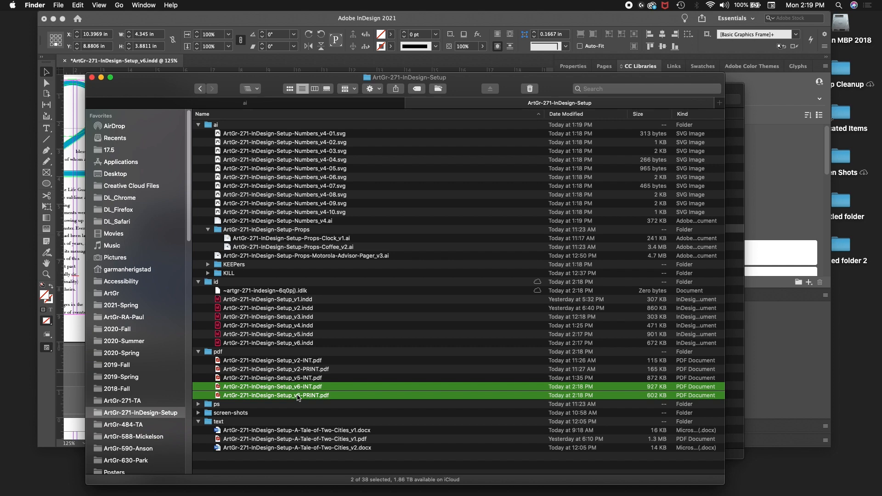
double_click(298, 398)
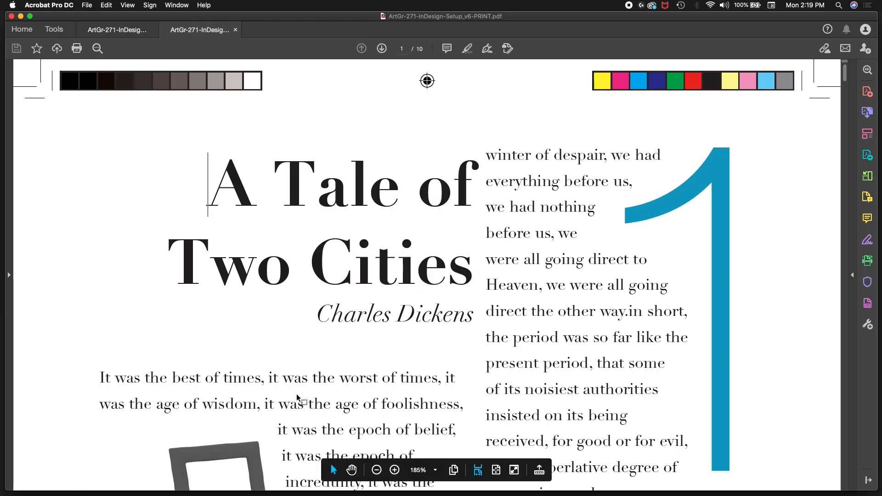
key(super+1)
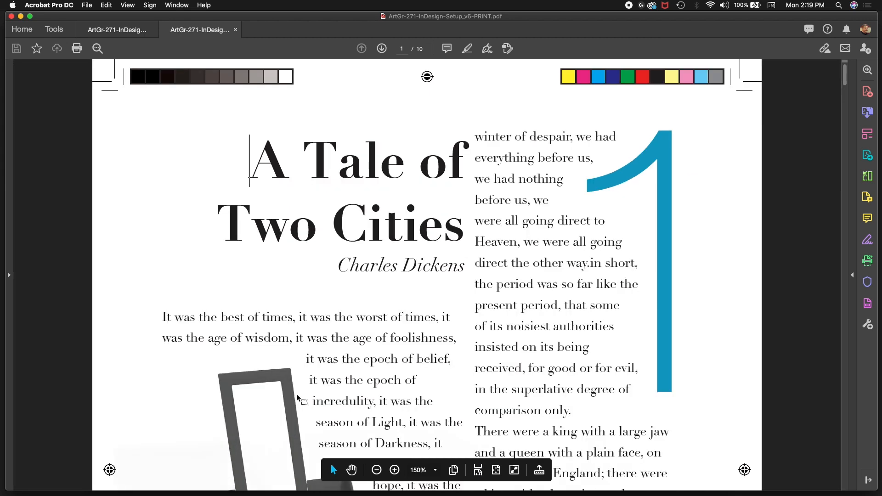
key(super+0)
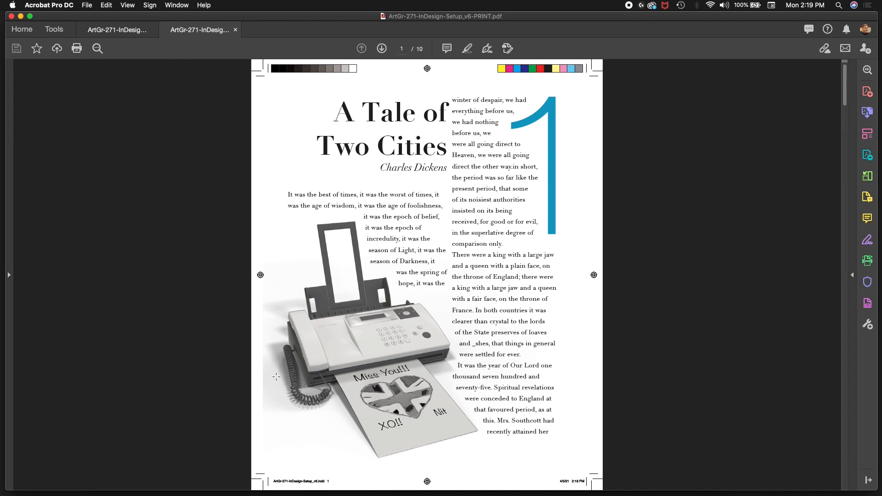
scroll(276, 376, down, 1)
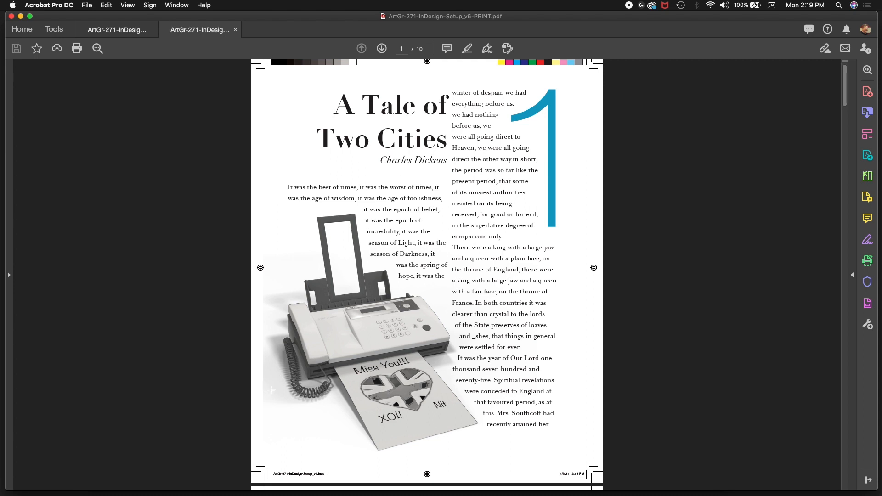
scroll(273, 394, up, 1)
scroll(392, 399, down, 4)
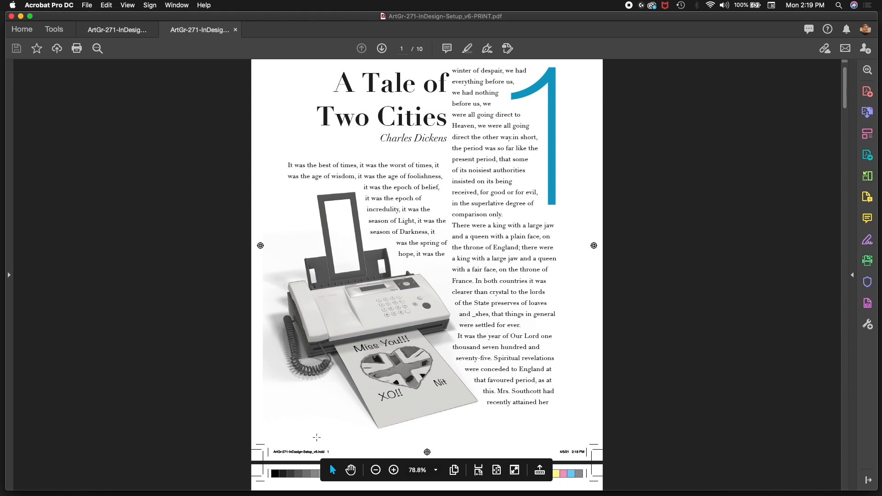
- Examine the interactive PDF's first page and the spread of pages 2 and 3
click(117, 23)
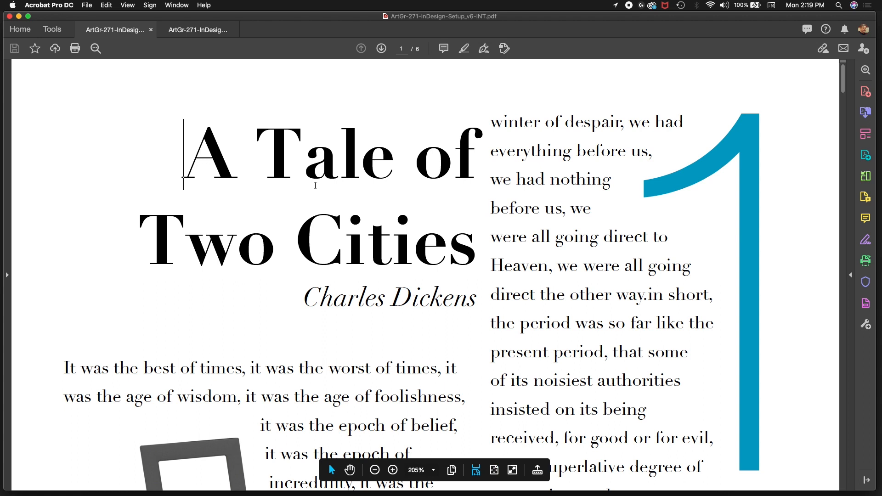
scroll(316, 185, down, 6)
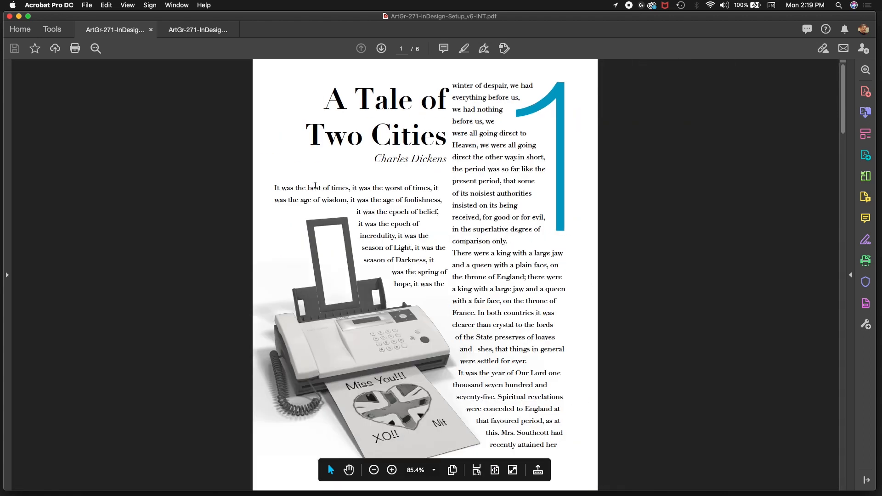
scroll(315, 185, down, 1)
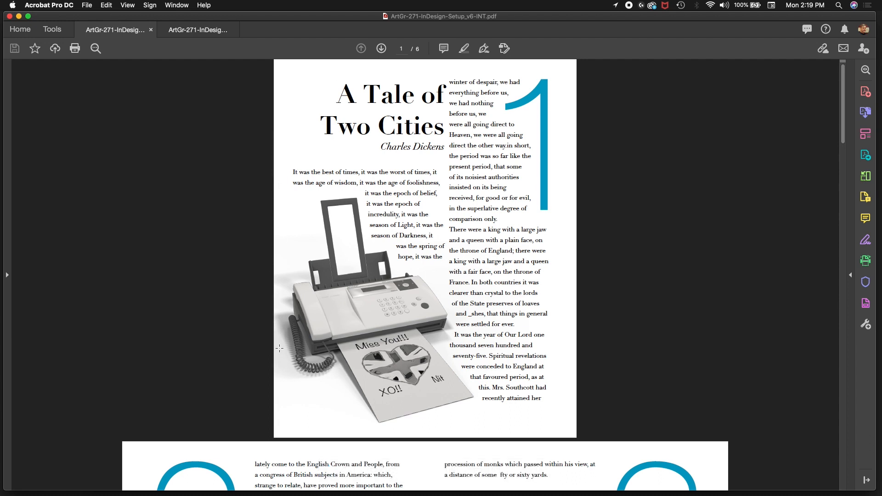
scroll(279, 348, down, 10)
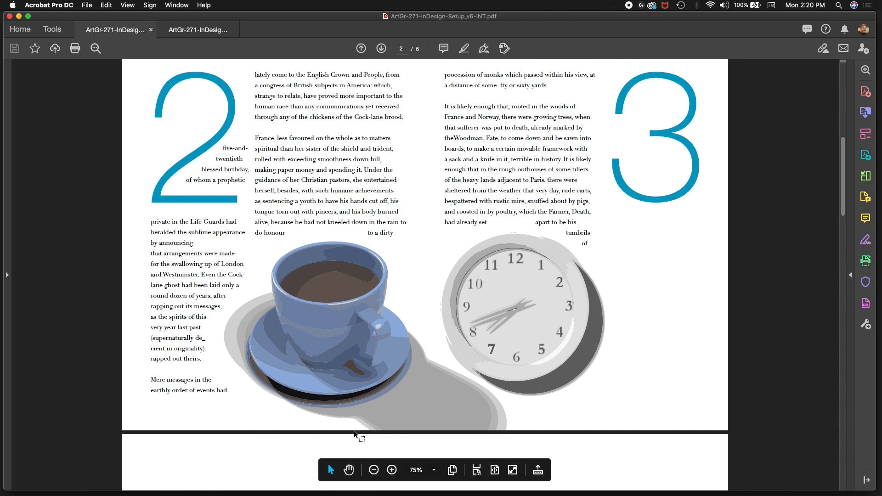
- Examine page 2 of the print PDF, checking its single-page layout, printer's marks and the cup shadow at the page edge
click(198, 30)
scroll(250, 200, down, 2)
scroll(250, 202, down, 10)
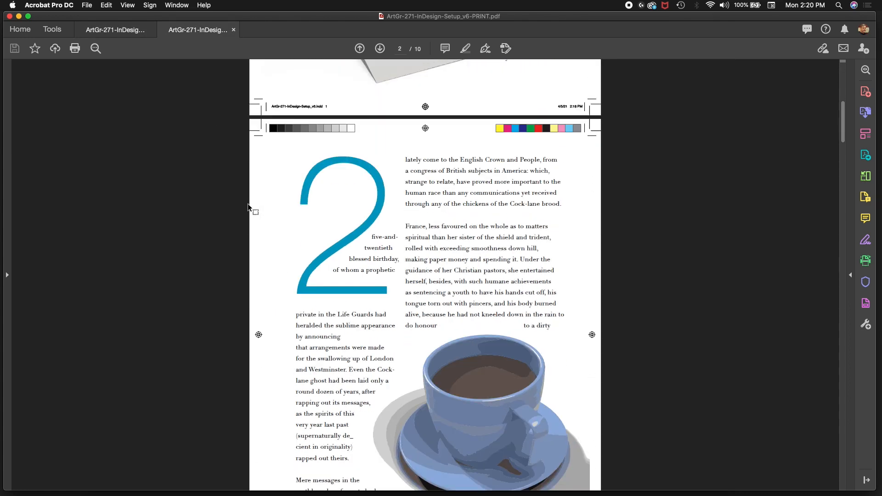
scroll(376, 228, up, 3)
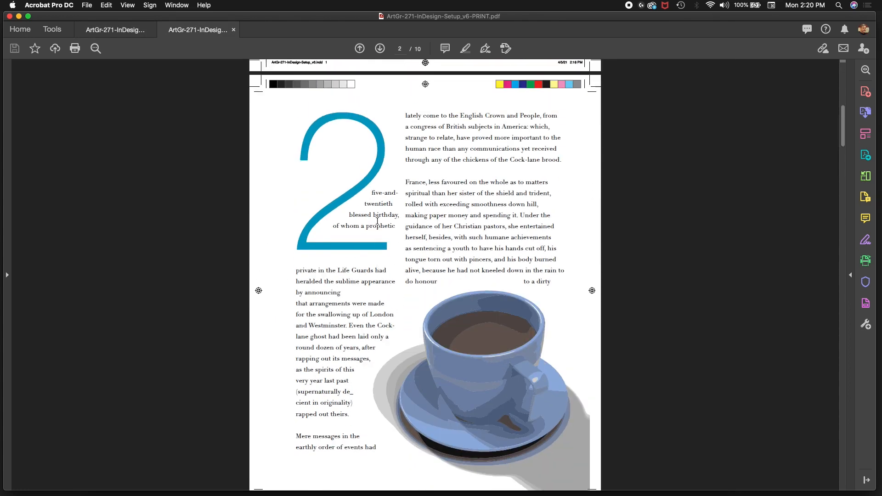
scroll(376, 228, down, 1)
scroll(376, 228, down, 3)
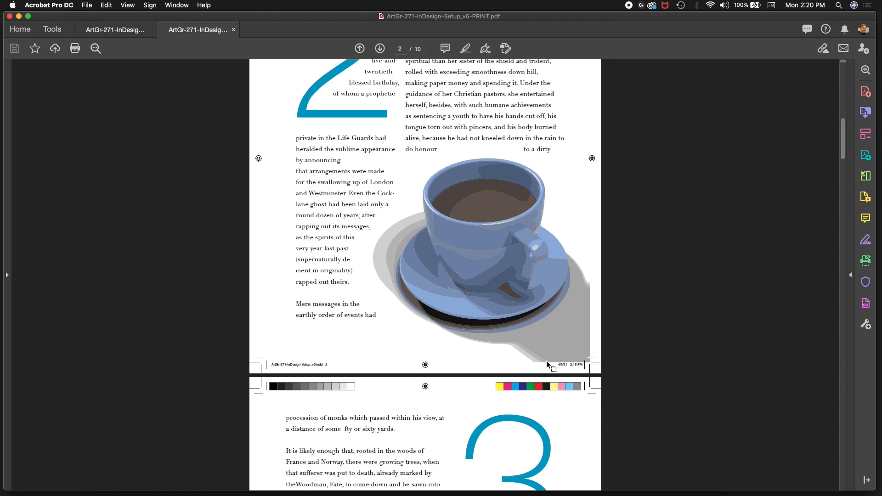
scroll(534, 341, up, 5)
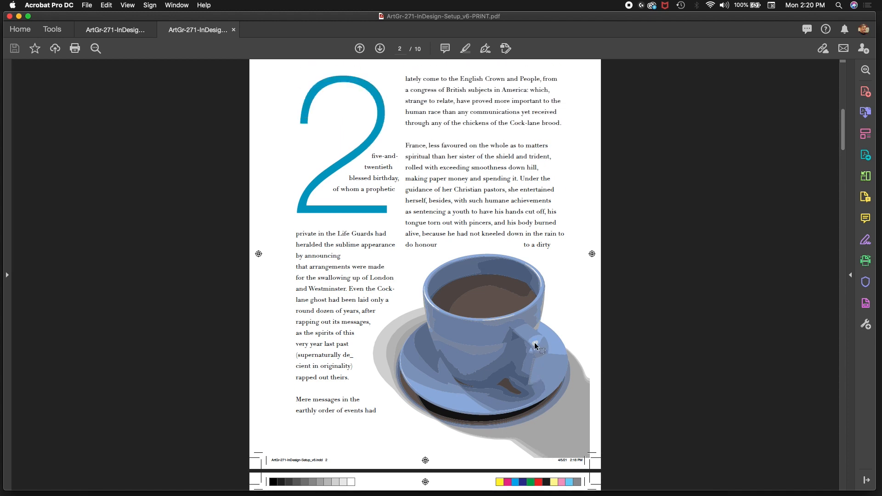
scroll(535, 342, down, 3)
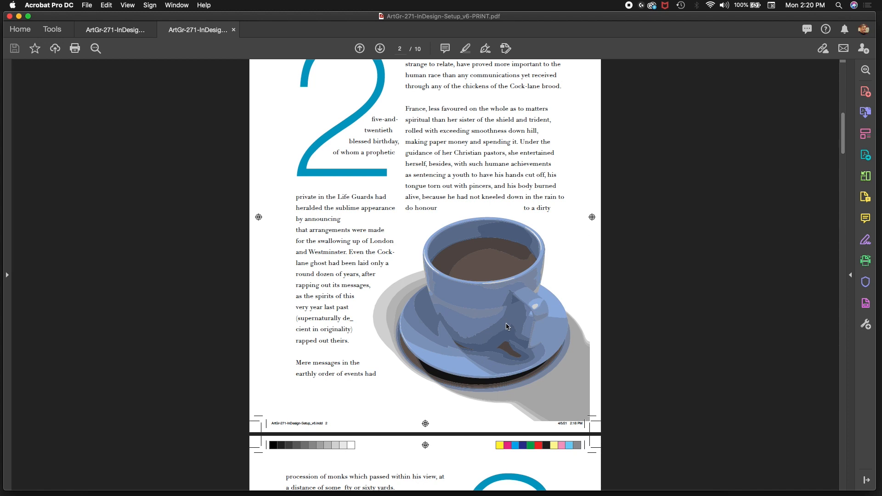
scroll(507, 326, up, 9)
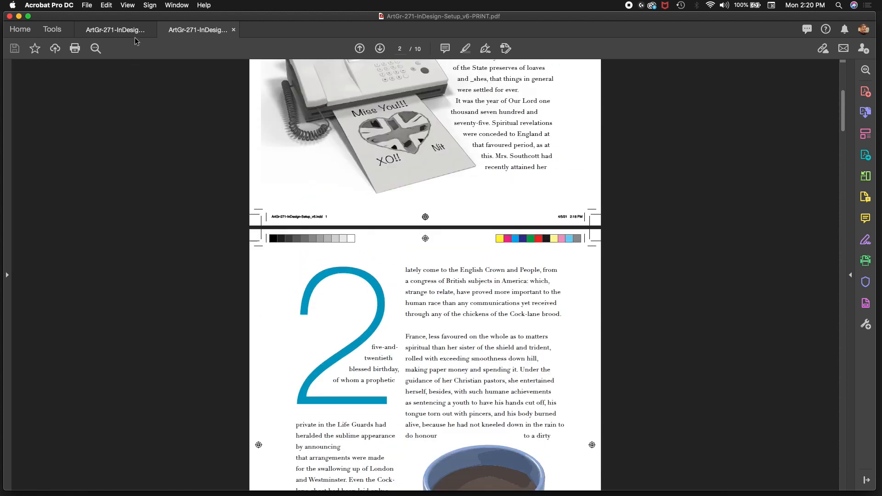
- Return to the interactive PDF and review it back up to its first page
click(136, 31)
scroll(307, 173, up, 10)
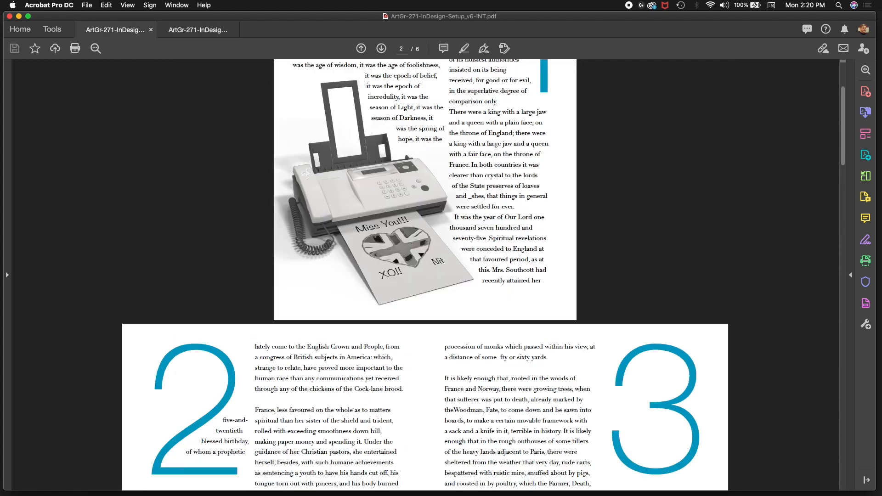
scroll(307, 173, up, 5)
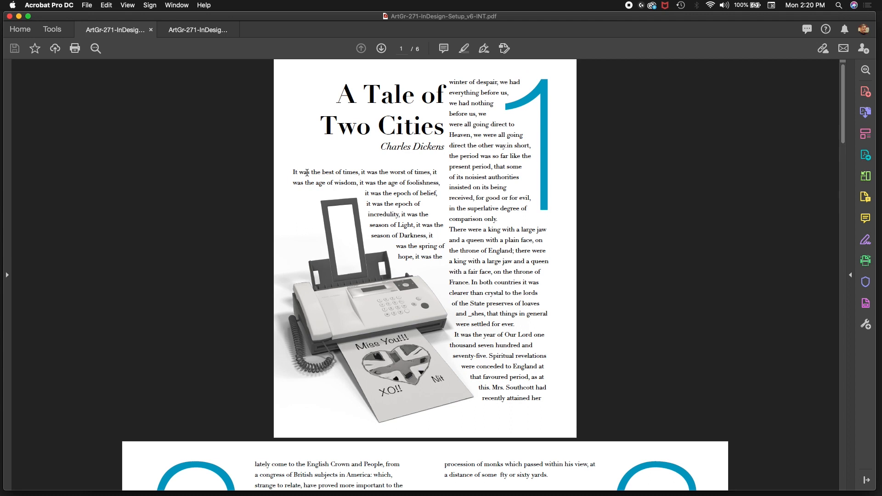